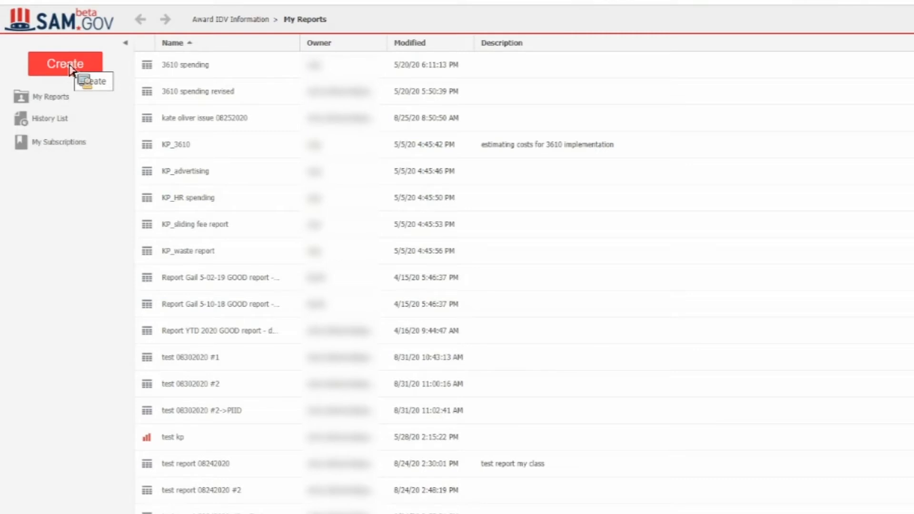
- Create a new report in the Report Builder and set the Date Signed start date to 1/1/2019
{"action": "left_click", "coordinate": [72, 70]}
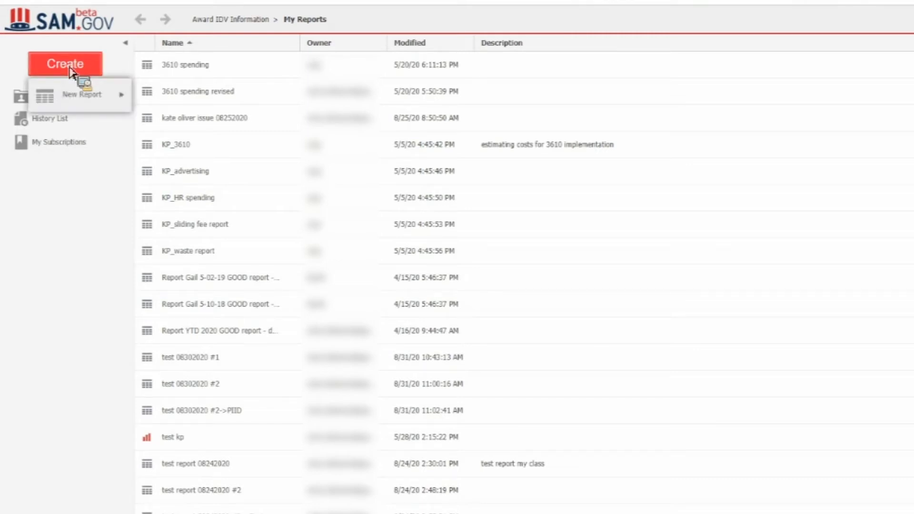
{"action": "mouse_move", "coordinate": [75, 94]}
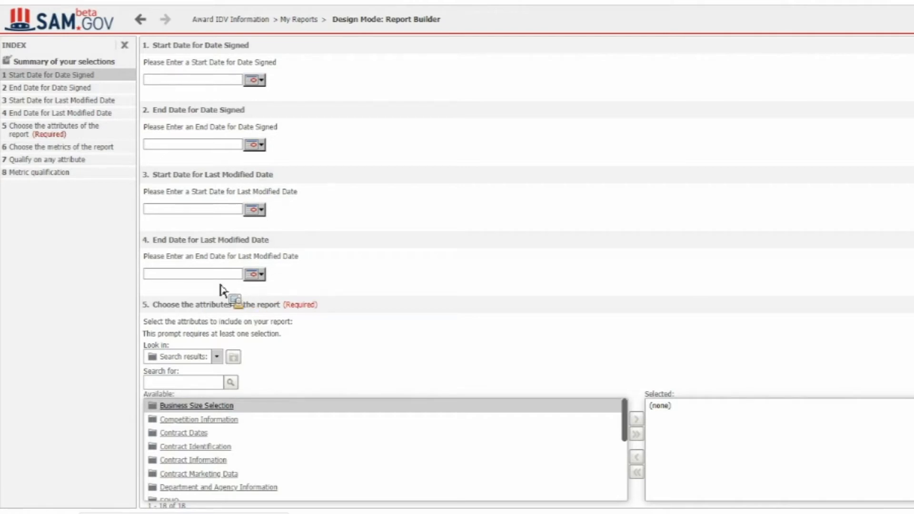
{"action": "left_click", "coordinate": [180, 79]}
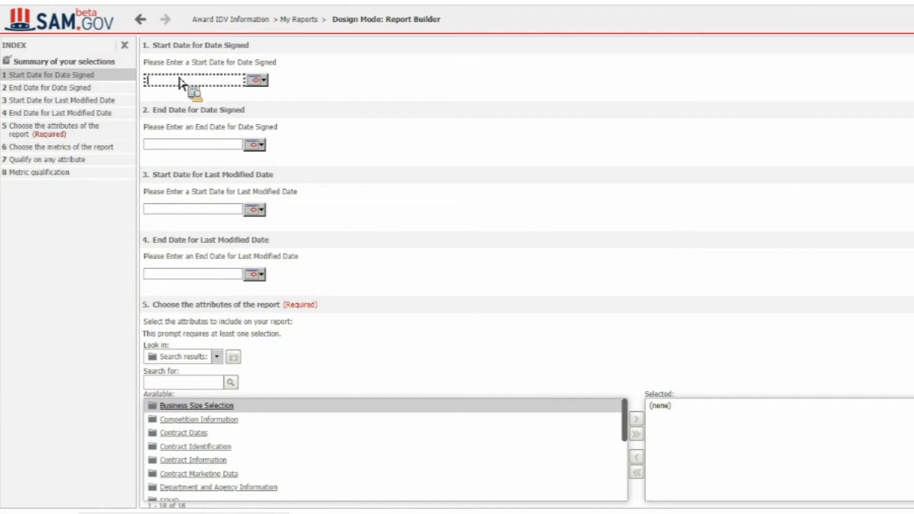
{"action": "type", "text": "1/1/2019"}
{"action": "left_click", "coordinate": [205, 144]}
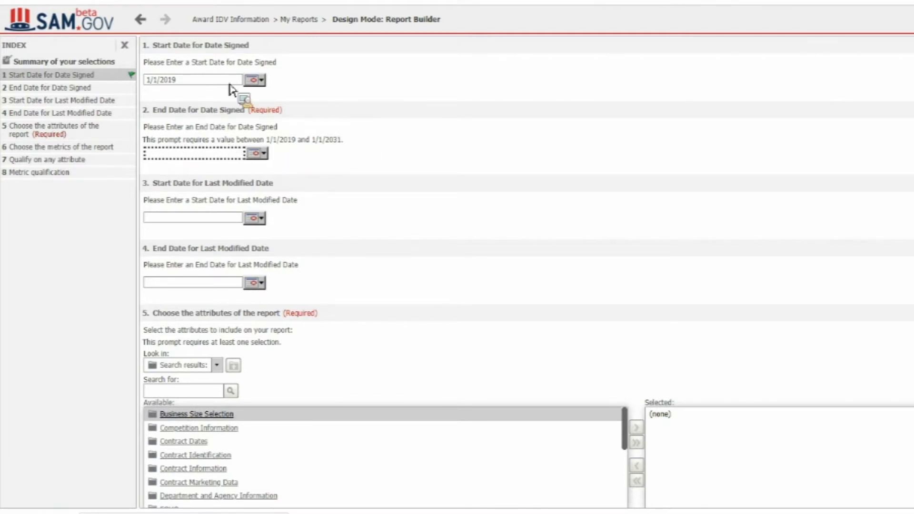
- Change the Date Signed start date to 1/1/2008 and enter 1/1/2020 as the Date Signed end date
{"action": "double_click", "coordinate": [170, 80]}
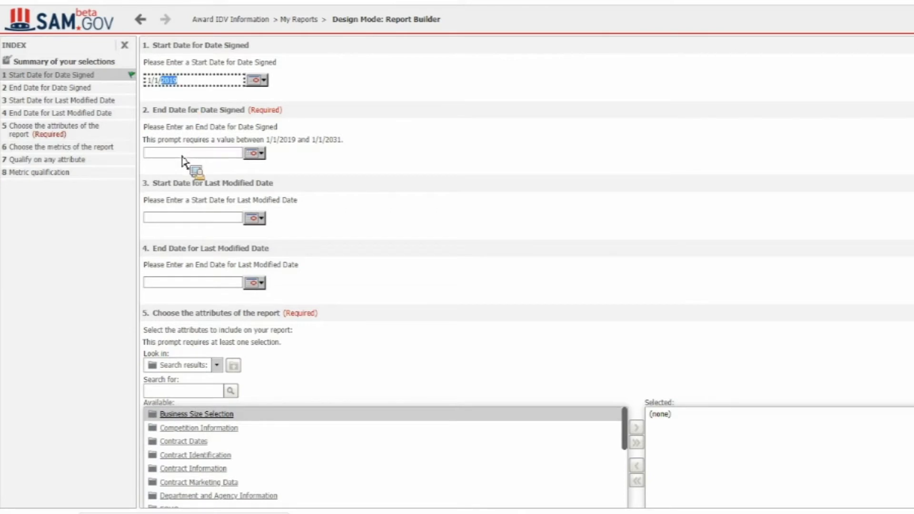
{"action": "left_click", "coordinate": [183, 152]}
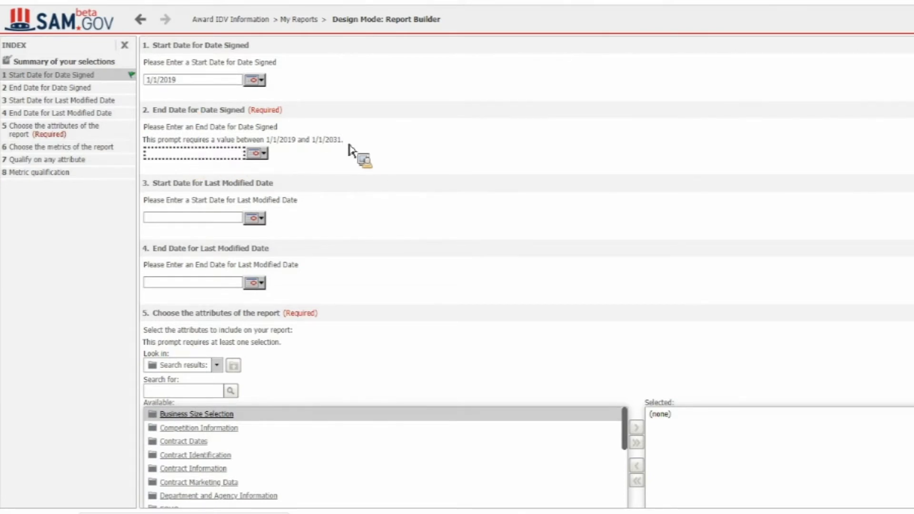
{"action": "left_click", "coordinate": [185, 84]}
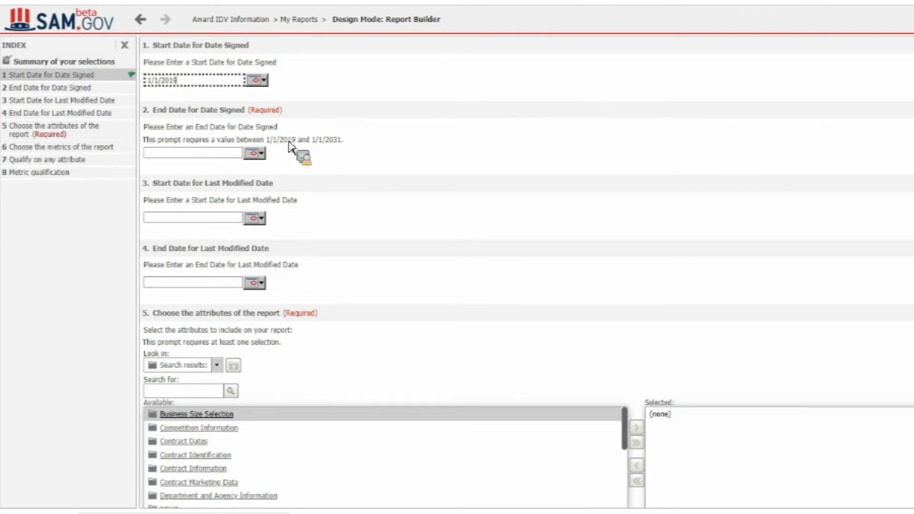
{"action": "key", "text": "BackSpace"}
{"action": "key", "text": "BackSpace"}
{"action": "type", "text": "08"}
{"action": "key", "text": "Tab"}
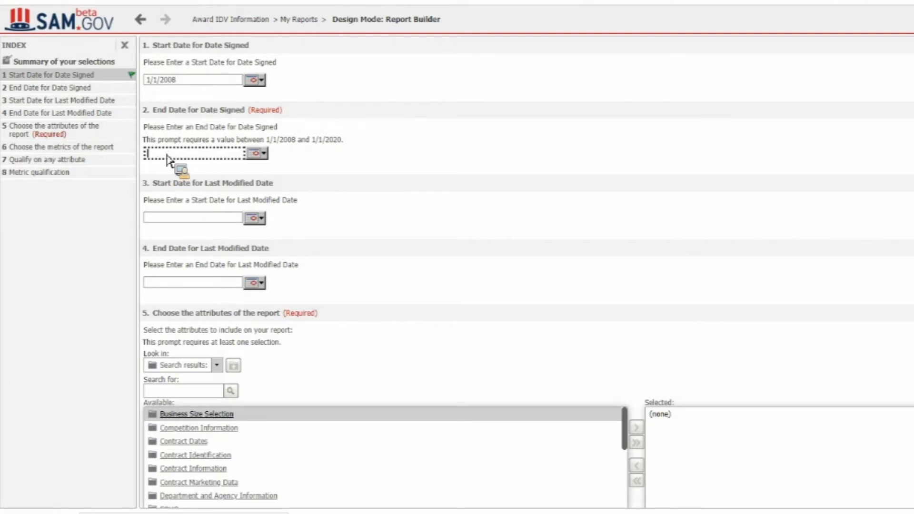
{"action": "type", "text": "1/1/2020"}
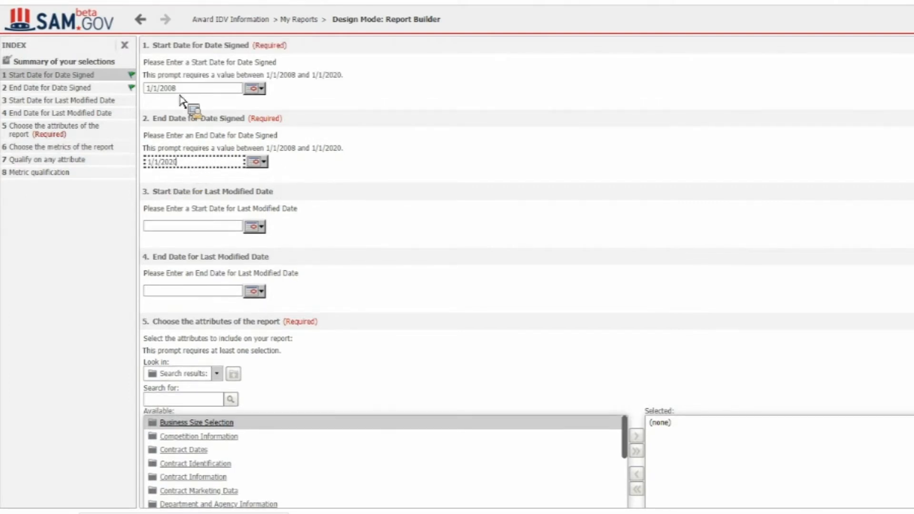
- Set the Date Signed start date back to 1/1/2019 and clear the Date Signed end date
{"action": "left_click", "coordinate": [179, 88]}
{"action": "double_click", "coordinate": [180, 88]}
{"action": "type", "text": "2019"}
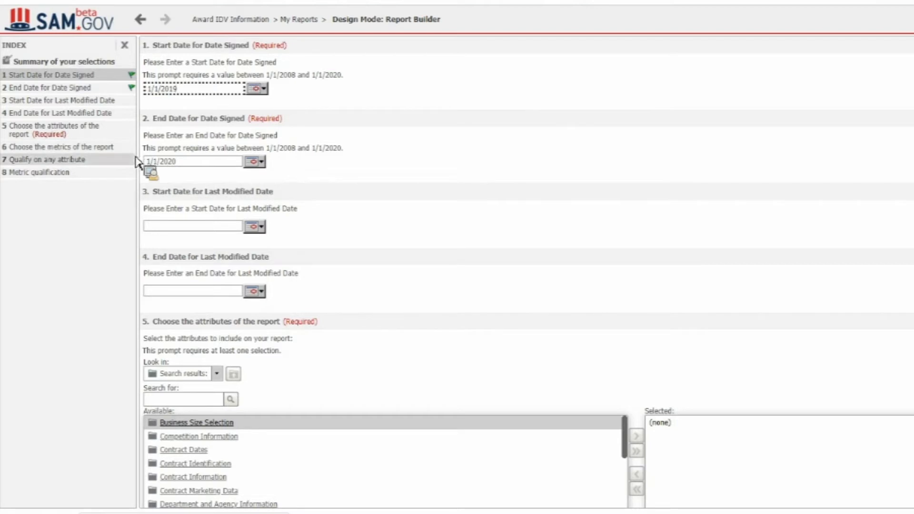
{"action": "triple_click", "coordinate": [172, 162]}
{"action": "key", "text": "BackSpace"}
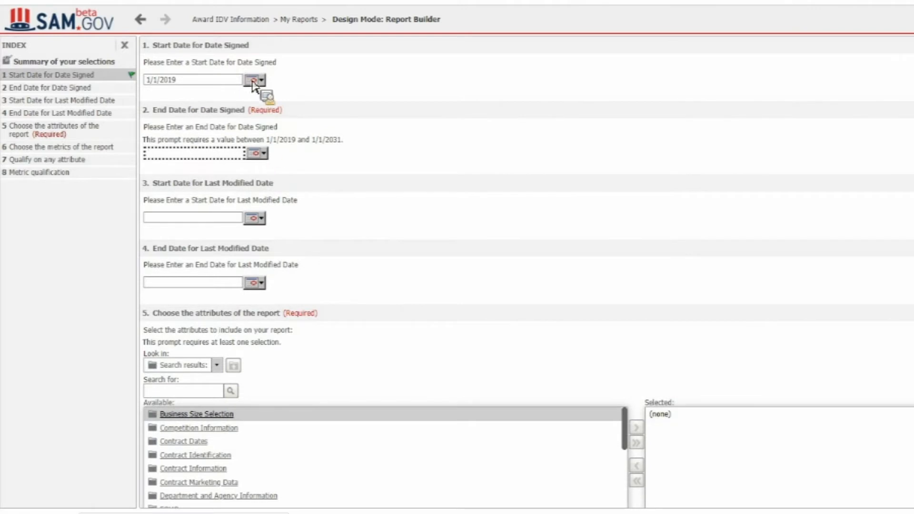
- Choose March 31 in the calendar for the Date Signed end date and make the date 3/31/2019
{"action": "left_click", "coordinate": [258, 154]}
{"action": "left_click", "coordinate": [274, 168]}
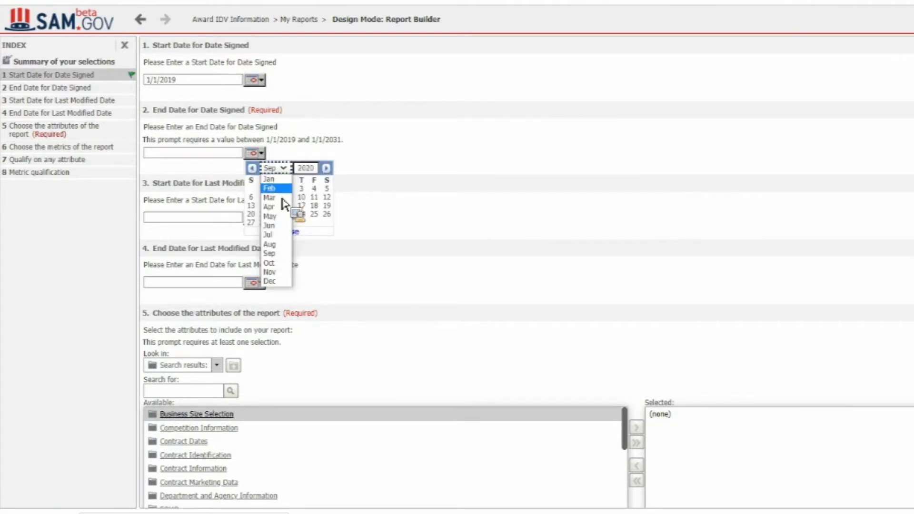
{"action": "left_click", "coordinate": [275, 197]}
{"action": "double_click", "coordinate": [305, 172]}
{"action": "type", "text": "2019"}
{"action": "key", "text": "Tab"}
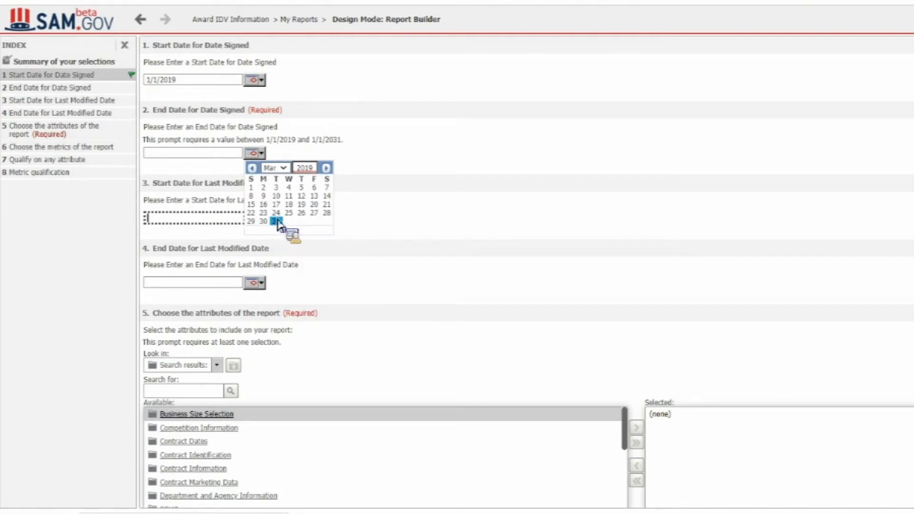
{"action": "left_click", "coordinate": [220, 153]}
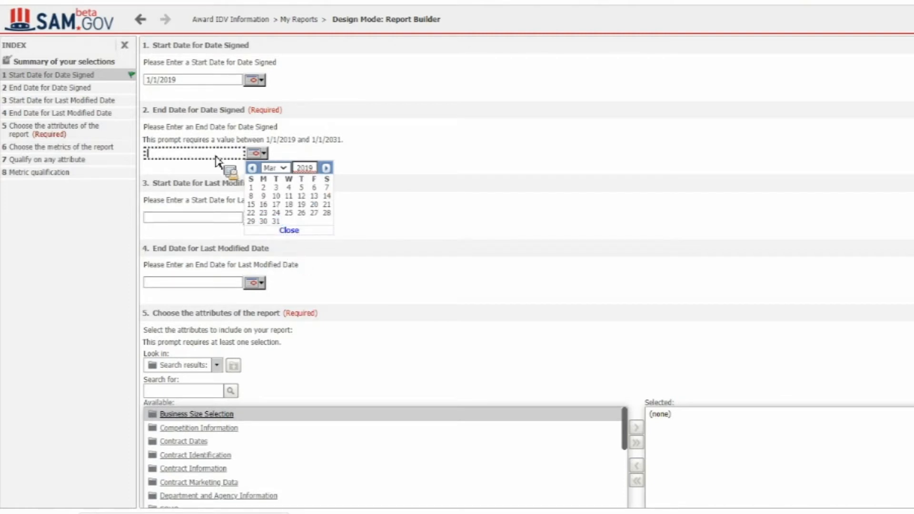
{"action": "left_click", "coordinate": [276, 221]}
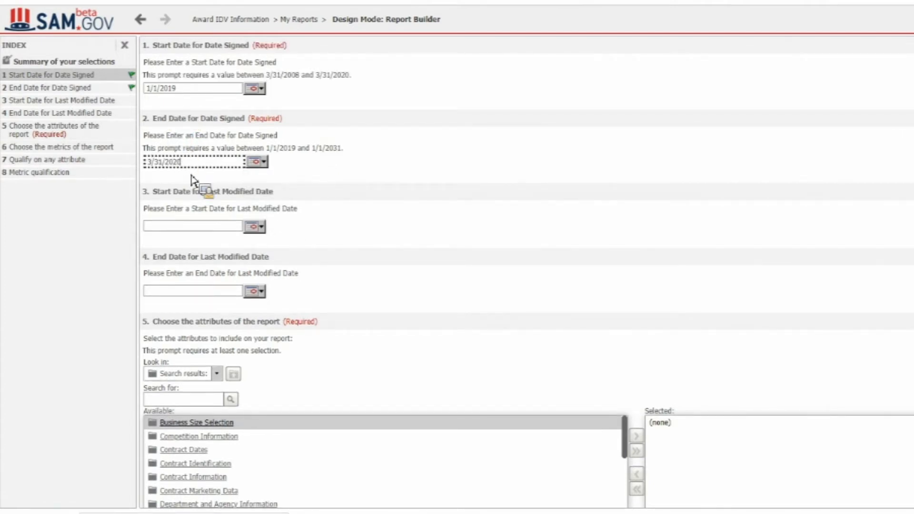
{"action": "left_click_drag", "start_coordinate": [175, 162], "coordinate": [195, 160]}
{"action": "scroll", "coordinate": [229, 138], "scroll_direction": "down", "scroll_amount": 2}
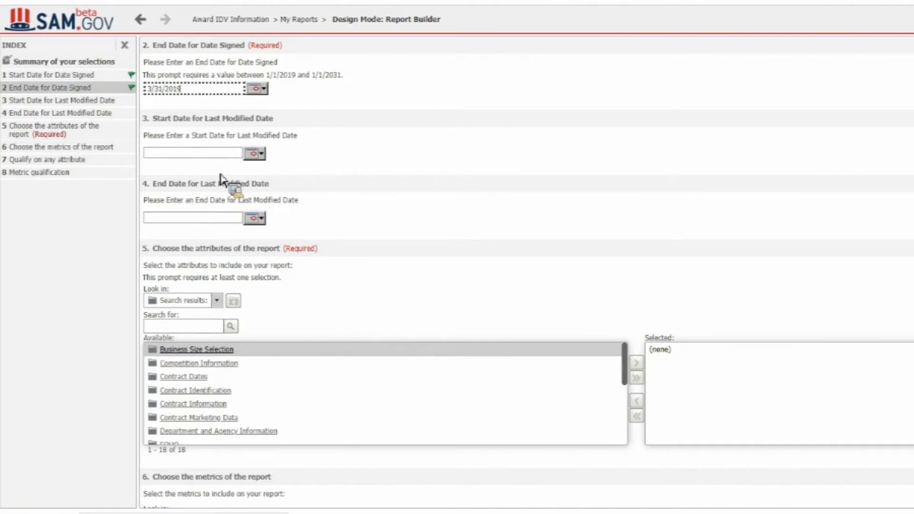
{"action": "scroll", "coordinate": [193, 98], "scroll_direction": "up", "scroll_amount": 2}
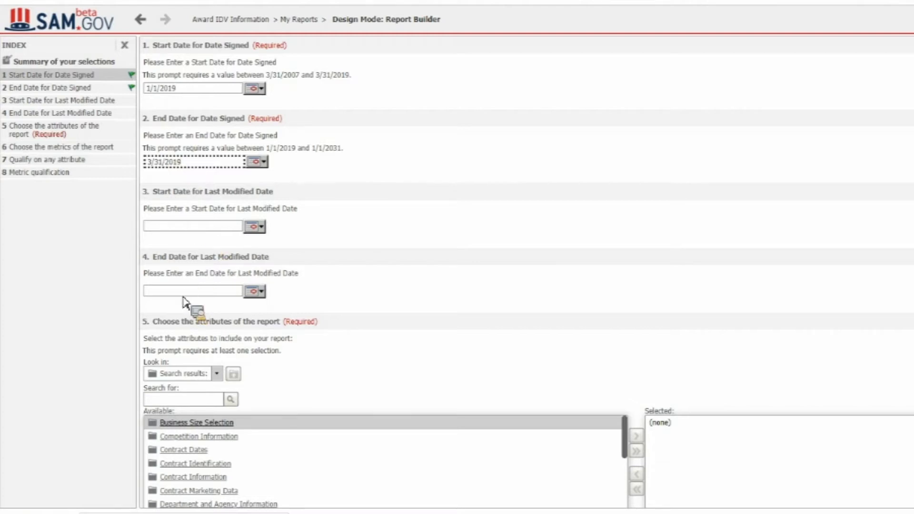
- Examine the attributes in the Department and Agency Information, Contract Identification, Vendor Information and Vendor Socio-Economic Data folders, then return to the folder list
{"action": "scroll", "coordinate": [186, 300], "scroll_direction": "down", "scroll_amount": 2}
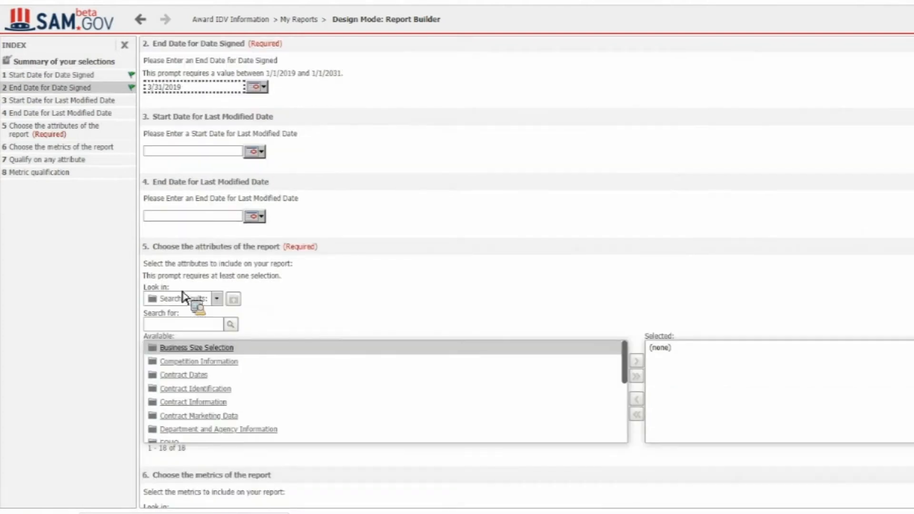
{"action": "scroll", "coordinate": [241, 177], "scroll_direction": "down", "scroll_amount": 2}
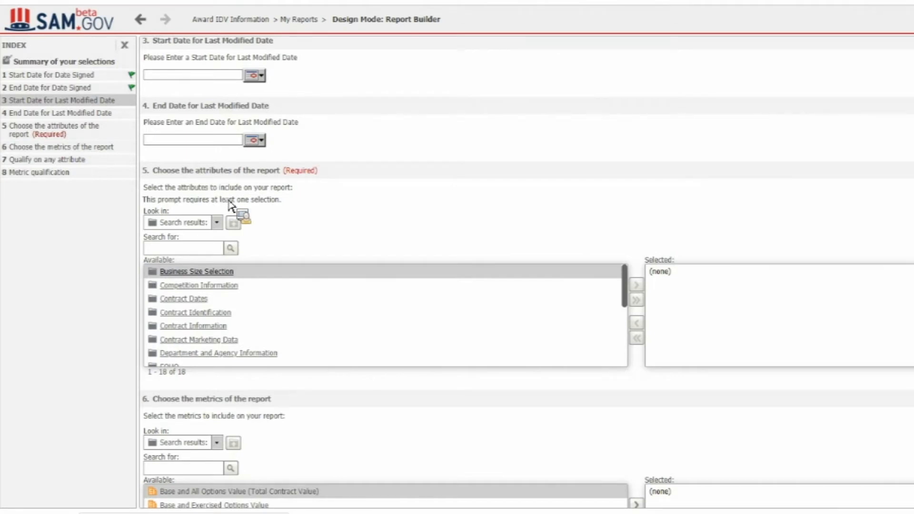
{"action": "left_click", "coordinate": [252, 353]}
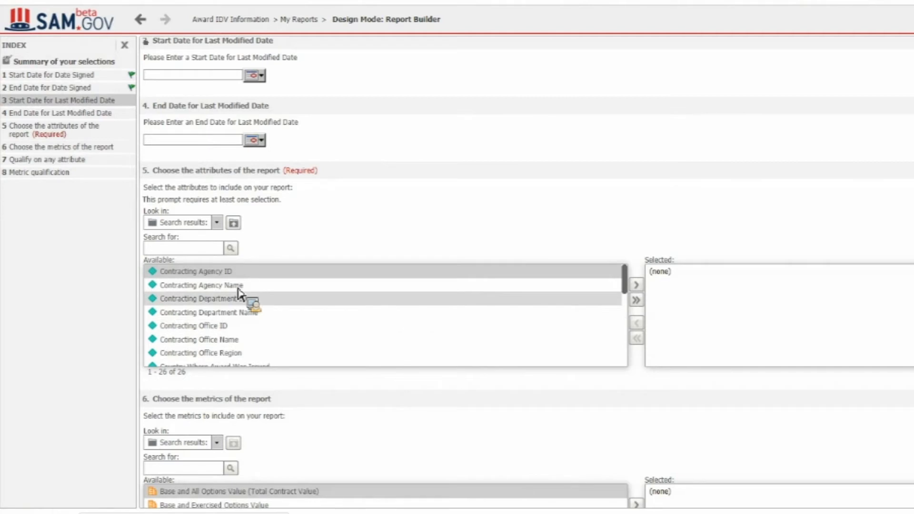
{"action": "left_click", "coordinate": [234, 222]}
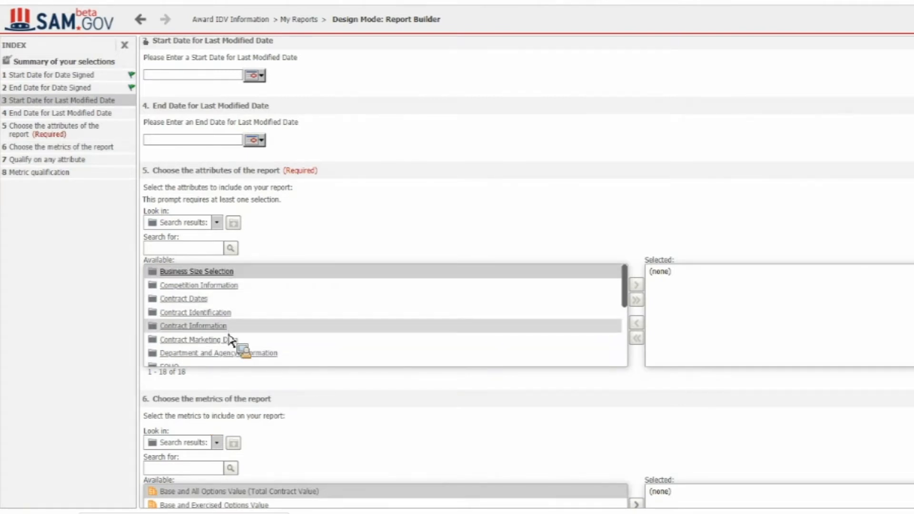
{"action": "left_click", "coordinate": [210, 314]}
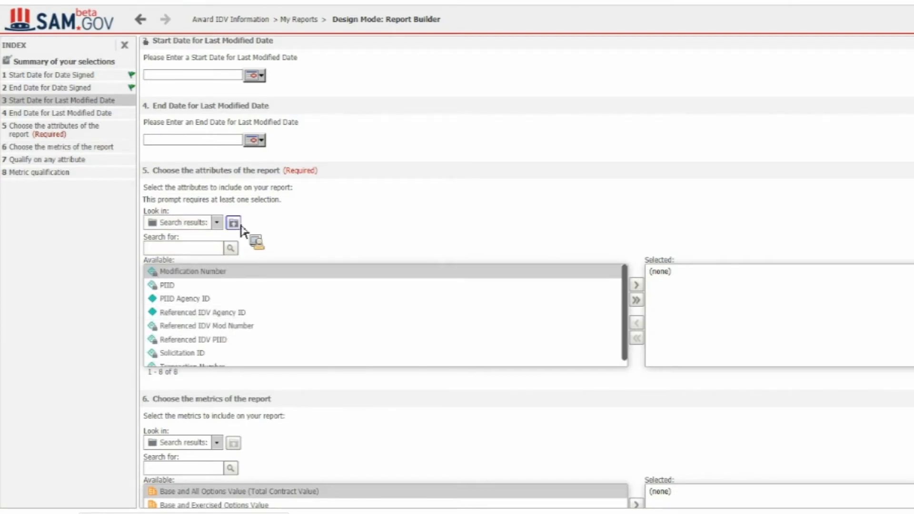
{"action": "left_click", "coordinate": [233, 222]}
{"action": "scroll", "coordinate": [222, 336], "scroll_direction": "down", "scroll_amount": 3}
{"action": "scroll", "coordinate": [220, 336], "scroll_direction": "down", "scroll_amount": 2}
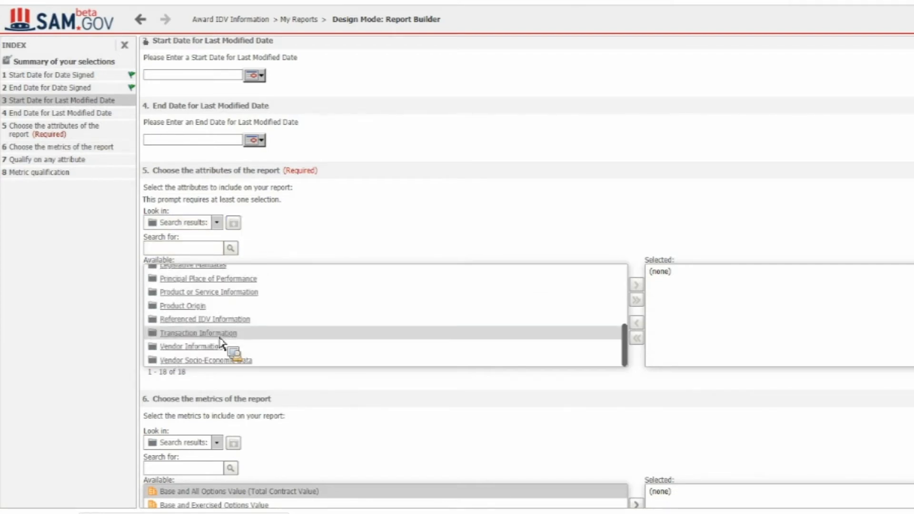
{"action": "left_click", "coordinate": [223, 349]}
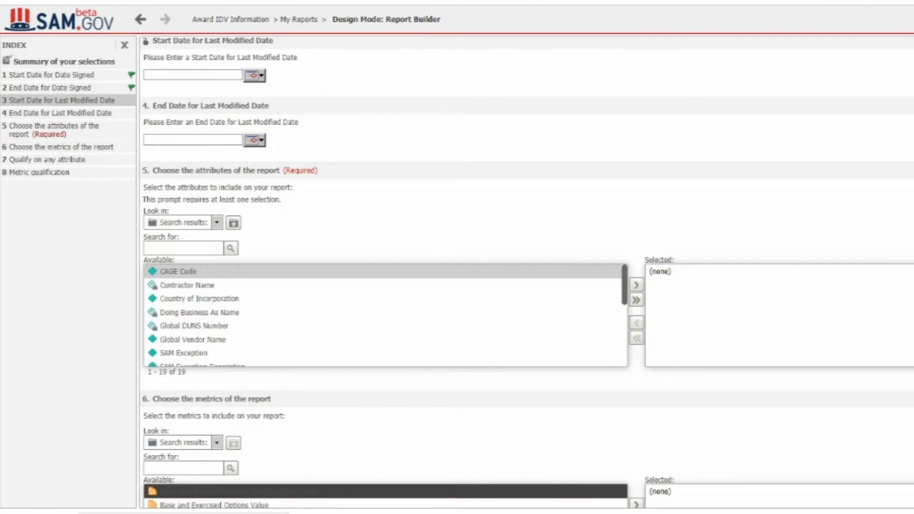
{"action": "left_click", "coordinate": [233, 223]}
{"action": "scroll", "coordinate": [202, 329], "scroll_direction": "down", "scroll_amount": 1}
{"action": "scroll", "coordinate": [204, 331], "scroll_direction": "down", "scroll_amount": 2}
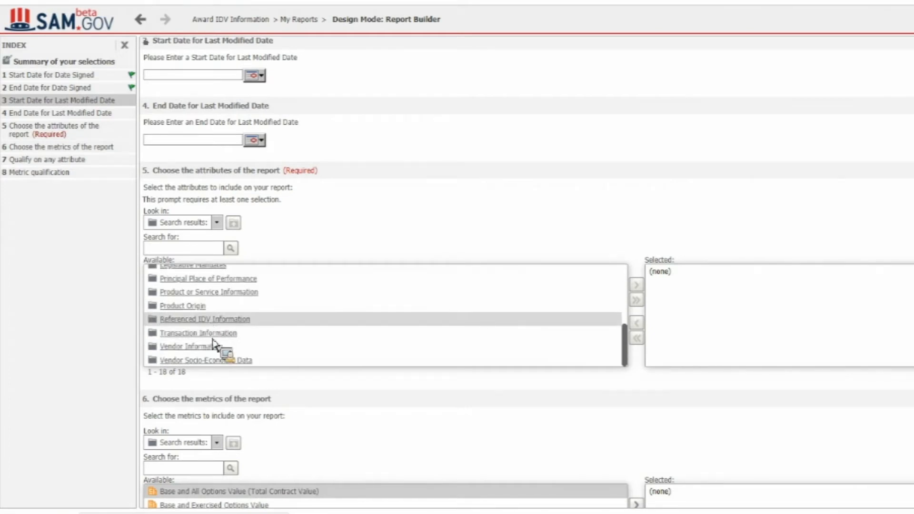
{"action": "left_click", "coordinate": [210, 364]}
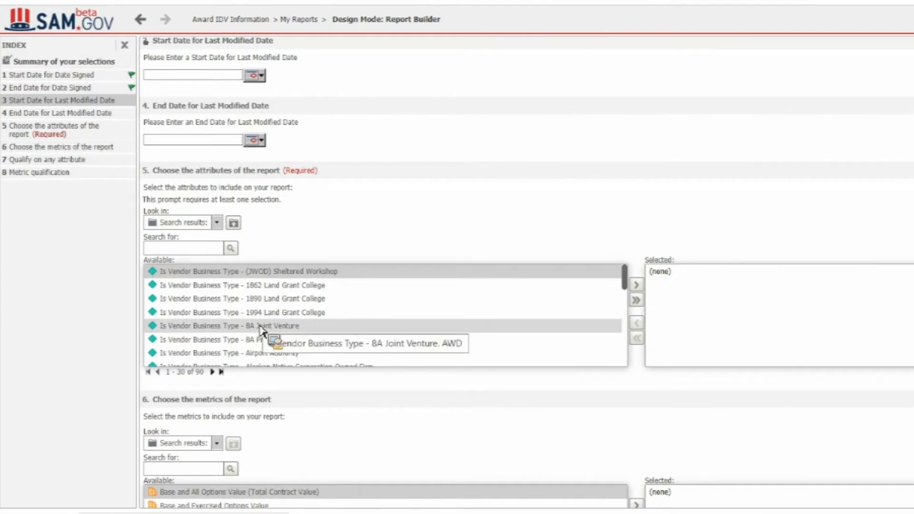
{"action": "scroll", "coordinate": [261, 332], "scroll_direction": "up", "scroll_amount": 3}
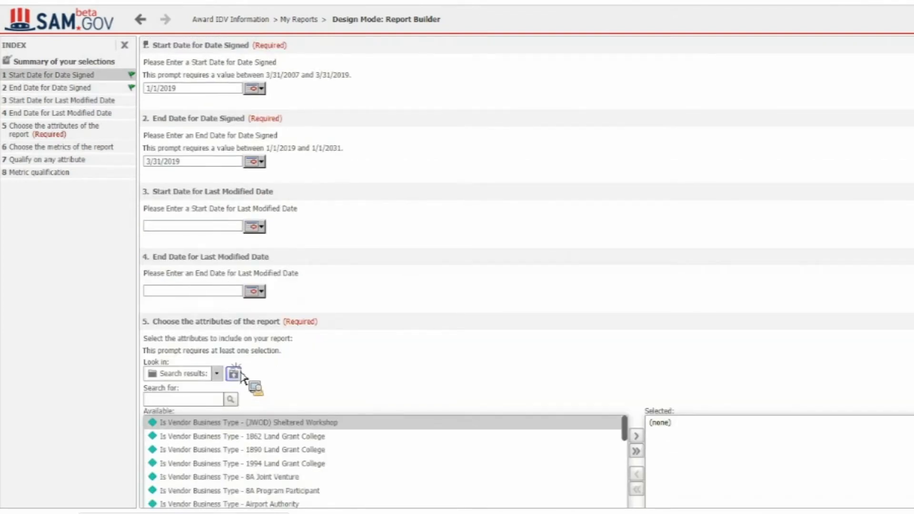
{"action": "left_click", "coordinate": [233, 373]}
- Search the report attributes for "department" and add Contracting Department ID and Contracting Department Name to the report
{"action": "left_click", "coordinate": [205, 403]}
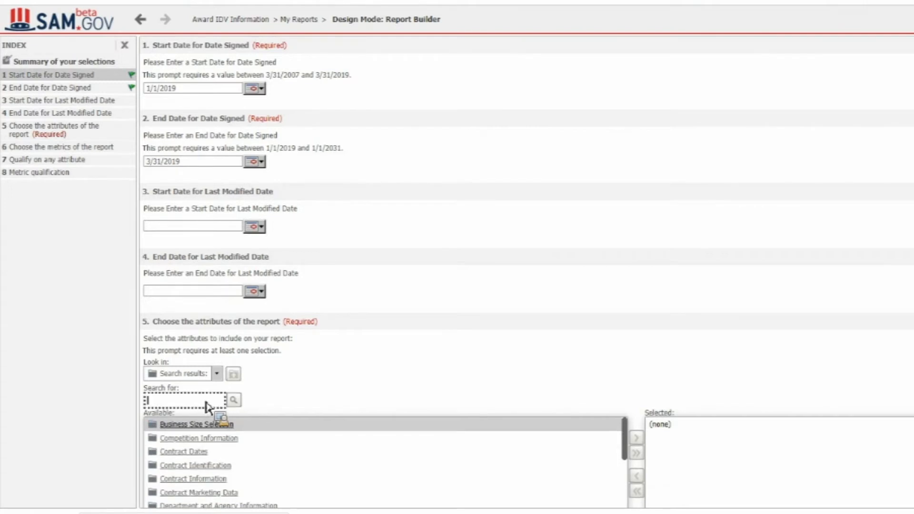
{"action": "scroll", "coordinate": [208, 402], "scroll_direction": "down", "scroll_amount": 1}
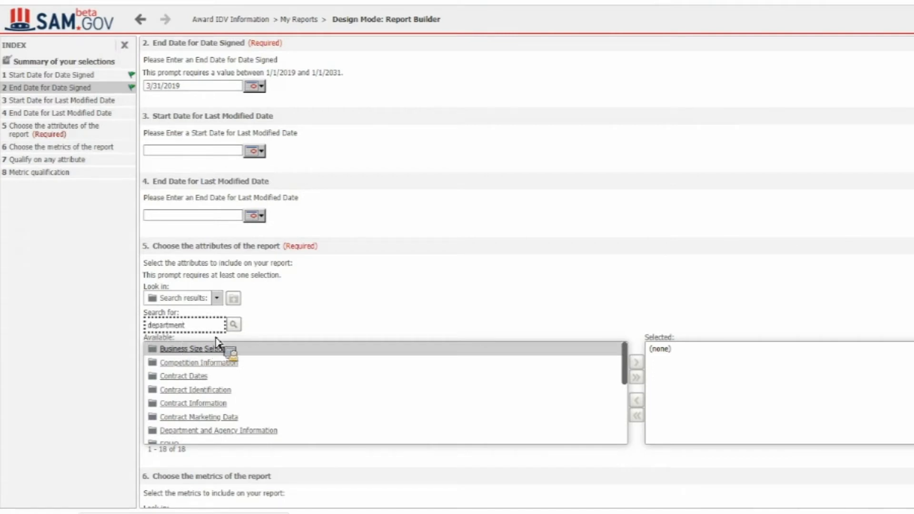
{"action": "left_click", "coordinate": [236, 325]}
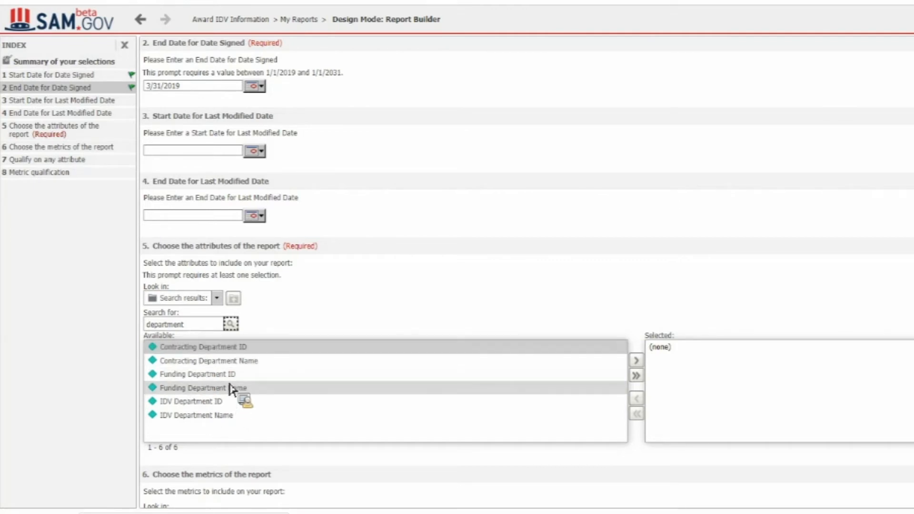
{"action": "left_click", "coordinate": [232, 350]}
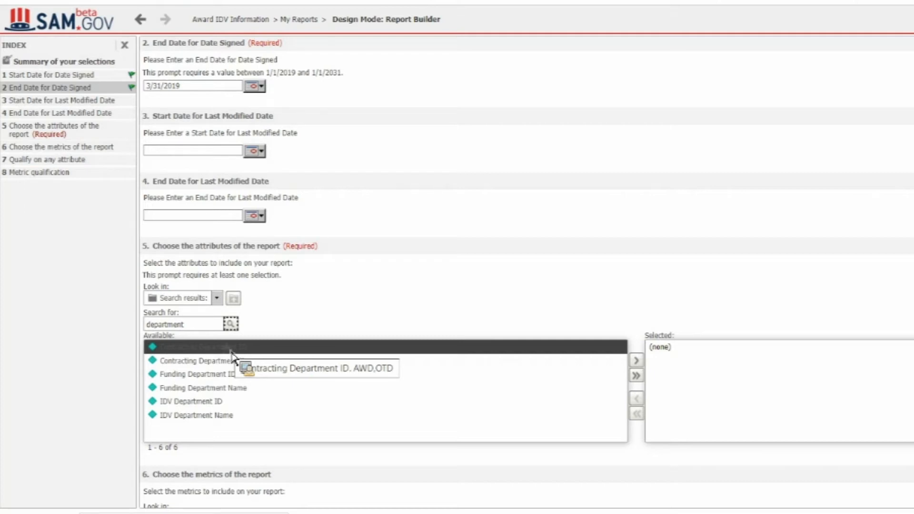
{"action": "double_click", "coordinate": [231, 353]}
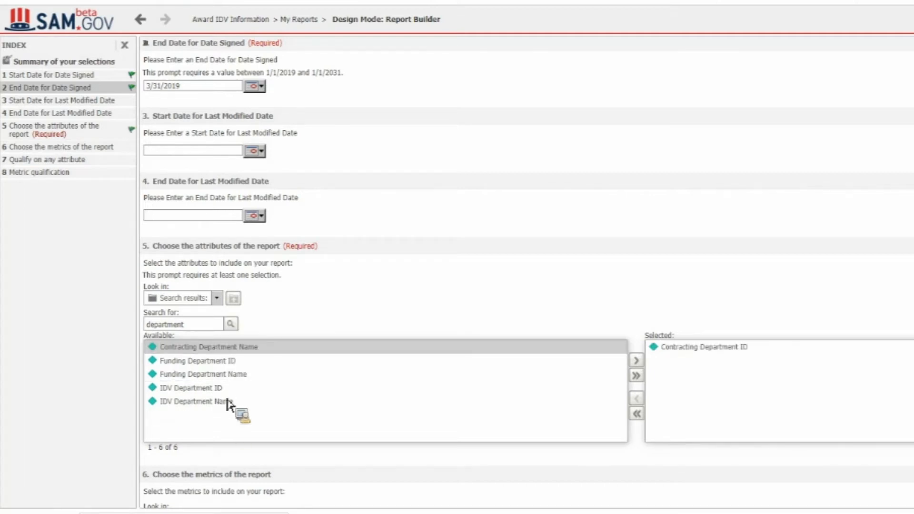
{"action": "left_click", "coordinate": [232, 353]}
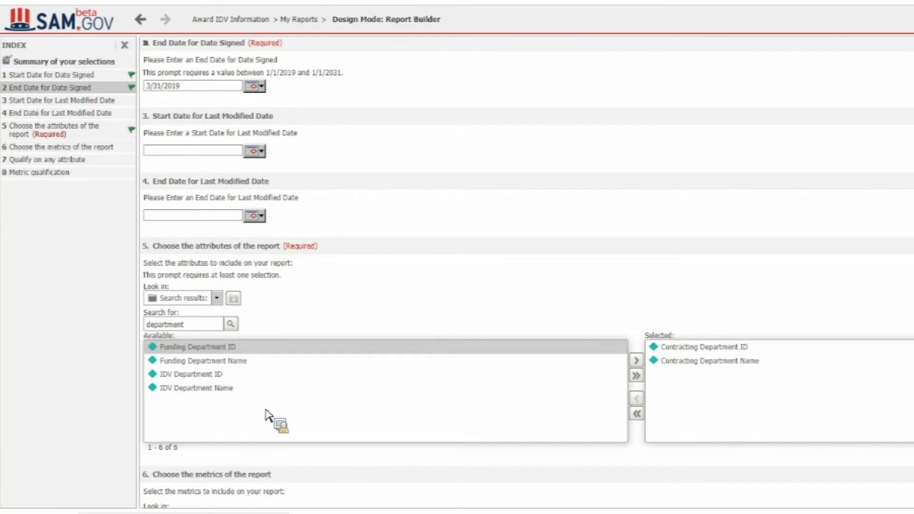
- Add Funding Department ID and Funding Department Name to the report's selected attributes
{"action": "left_click", "coordinate": [225, 347]}
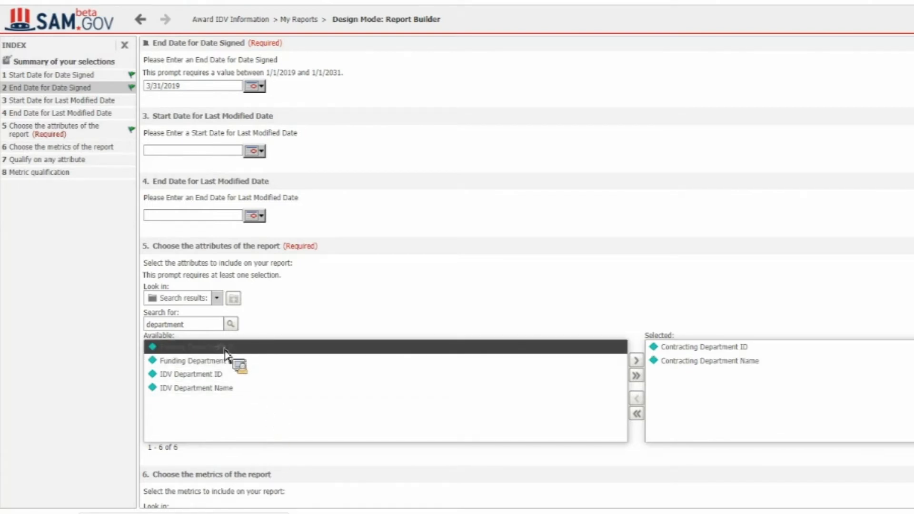
{"action": "left_click", "coordinate": [228, 360]}
{"action": "left_click_drag", "start_coordinate": [228, 361], "coordinate": [641, 364]}
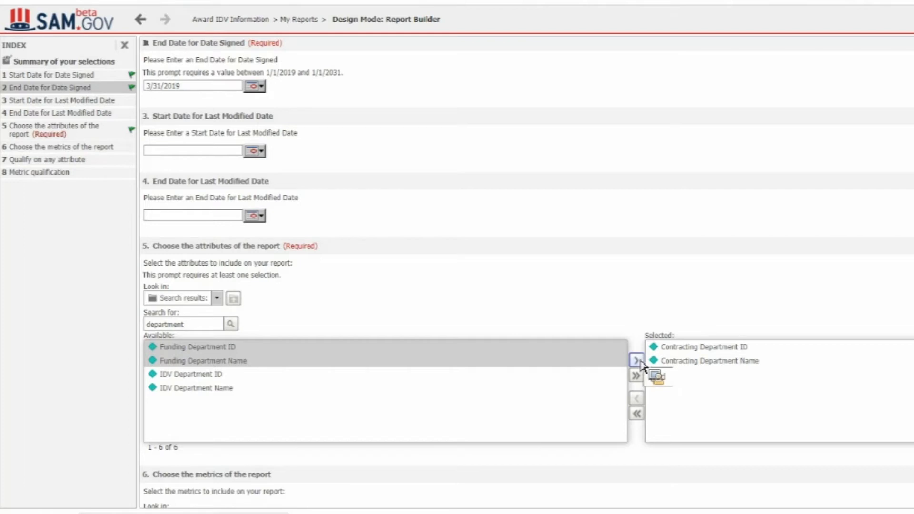
{"action": "left_click_drag", "start_coordinate": [640, 363], "coordinate": [642, 364]}
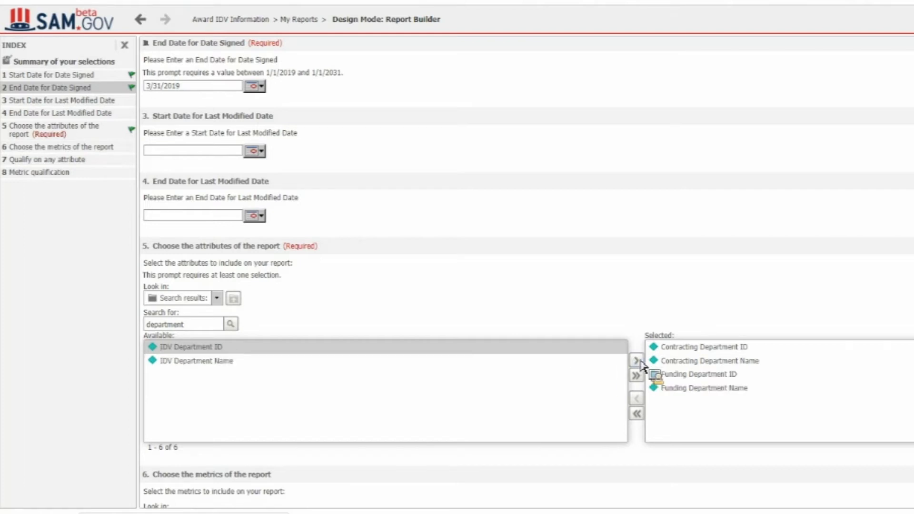
- Clear the attribute search, search for "women" and add Is Vendor Business Type - Women Owned Small Business to the report
{"action": "left_click", "coordinate": [198, 328]}
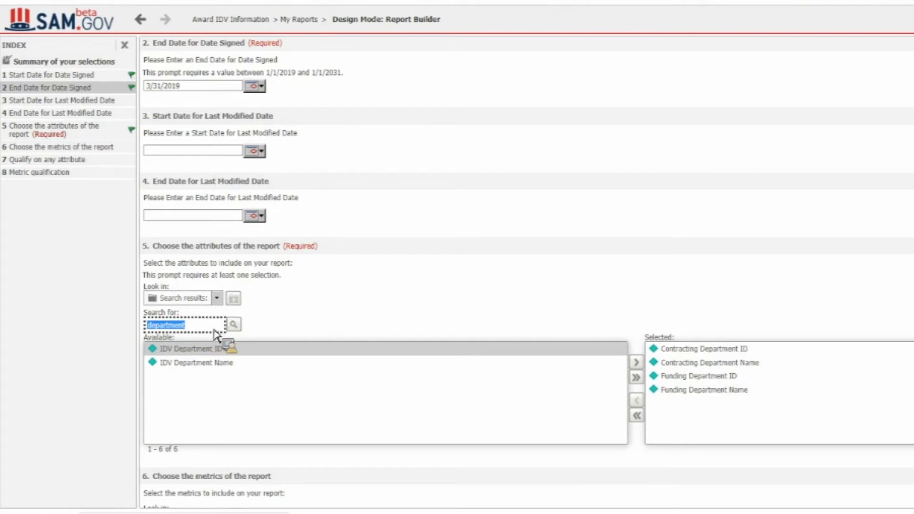
{"action": "key", "text": "BackSpace"}
{"action": "key", "text": "Return"}
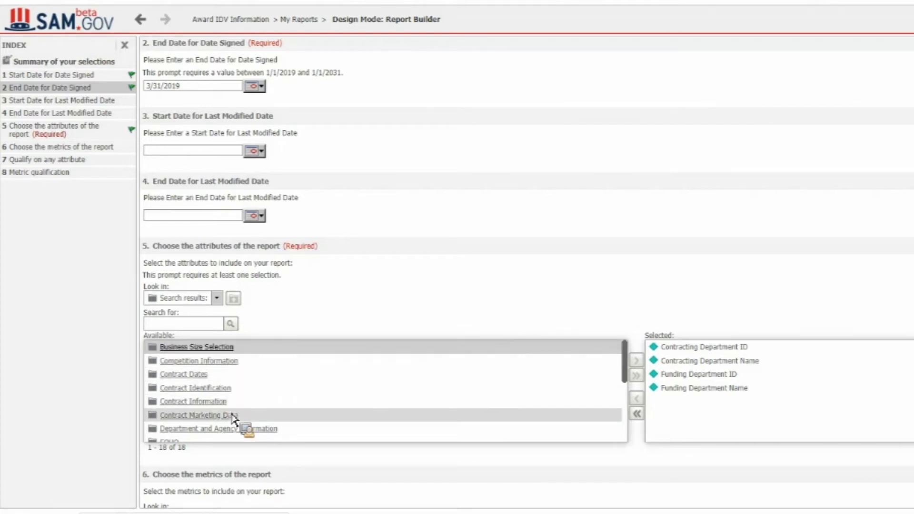
{"action": "left_click", "coordinate": [176, 328]}
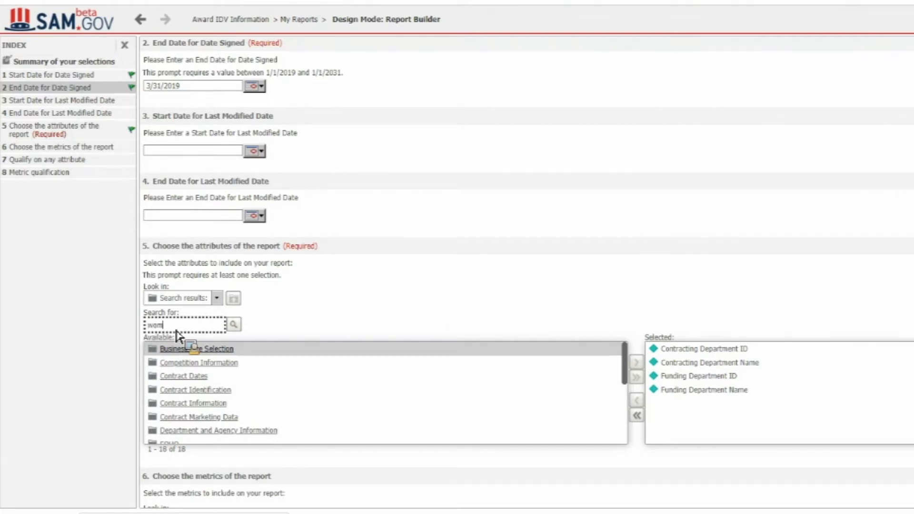
{"action": "type", "text": "women"}
{"action": "left_click", "coordinate": [238, 327]}
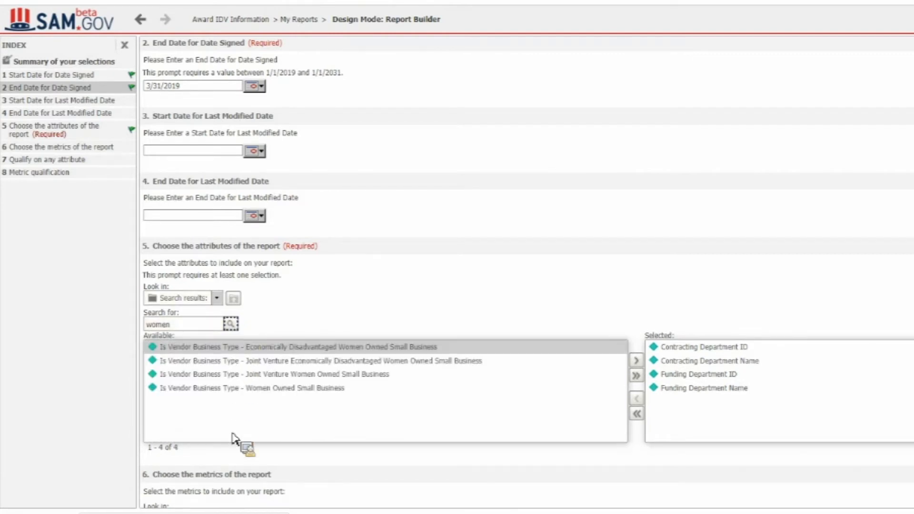
{"action": "left_click", "coordinate": [242, 394]}
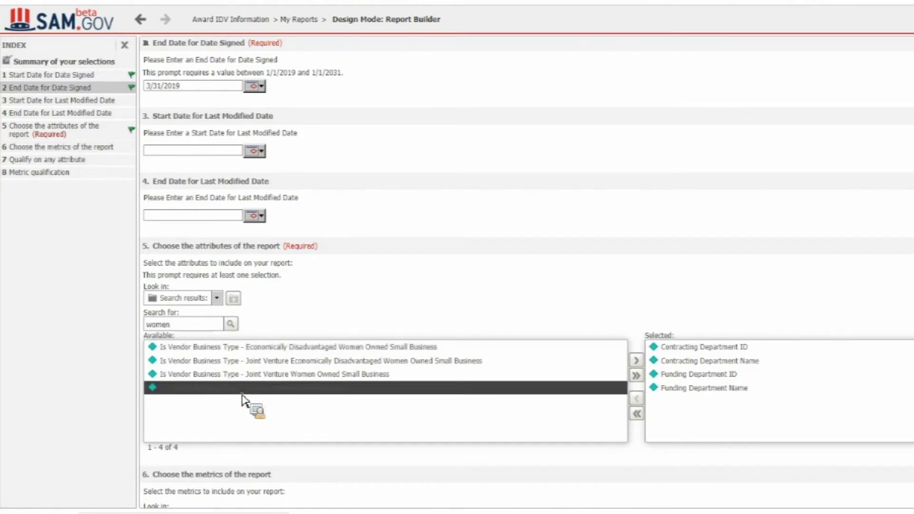
{"action": "double_click", "coordinate": [242, 395]}
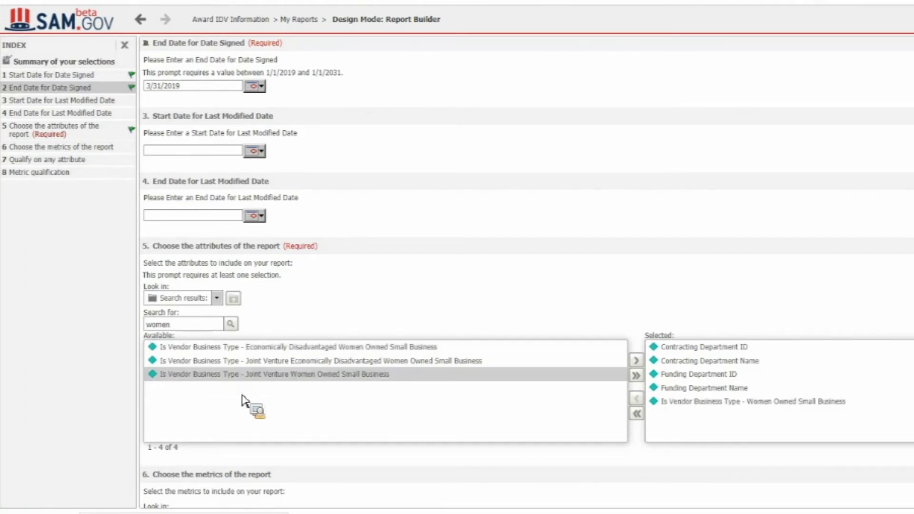
- Search the report attributes for "manufacture" and add Place of Manufacture to the report
{"action": "double_click", "coordinate": [180, 328]}
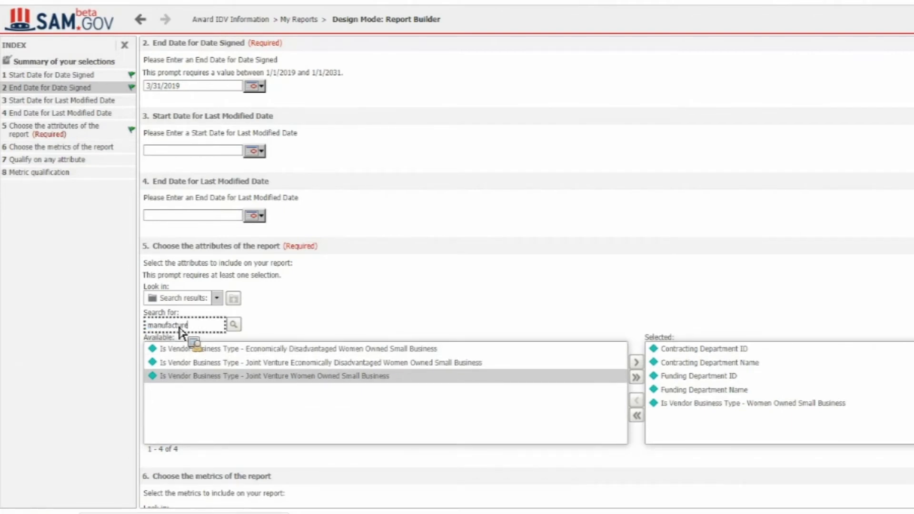
{"action": "key", "text": "Return"}
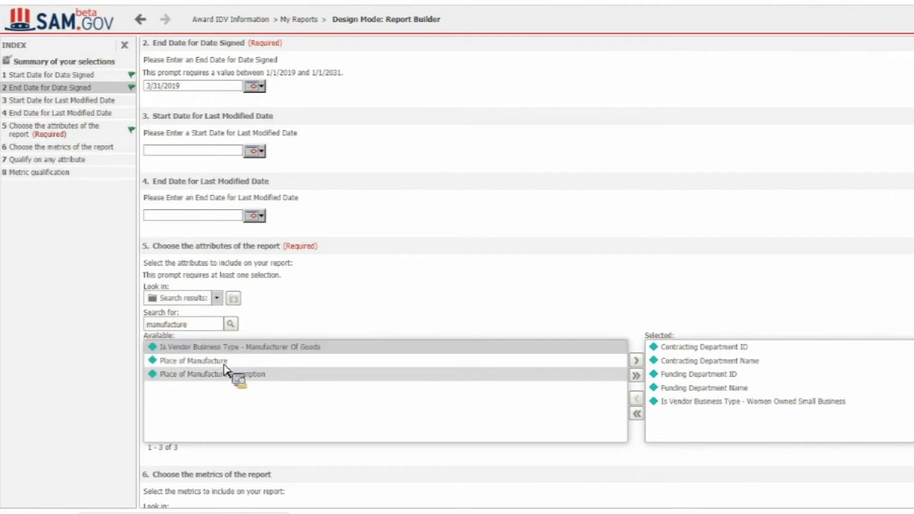
{"action": "double_click", "coordinate": [225, 364]}
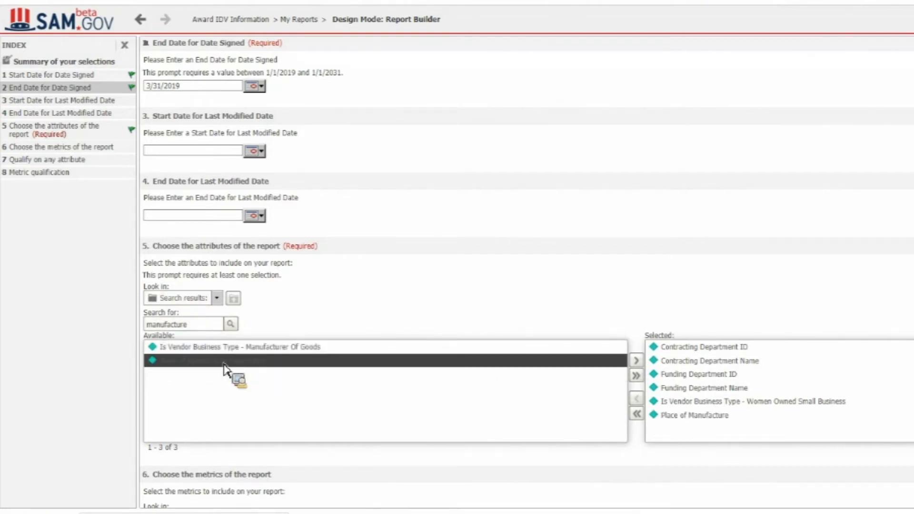
- Remove Funding Department ID and Funding Department Name from the report's selected attributes
{"action": "left_click_drag", "start_coordinate": [425, 385], "coordinate": [643, 404]}
{"action": "left_click", "coordinate": [641, 400]}
{"action": "left_click", "coordinate": [707, 378]}
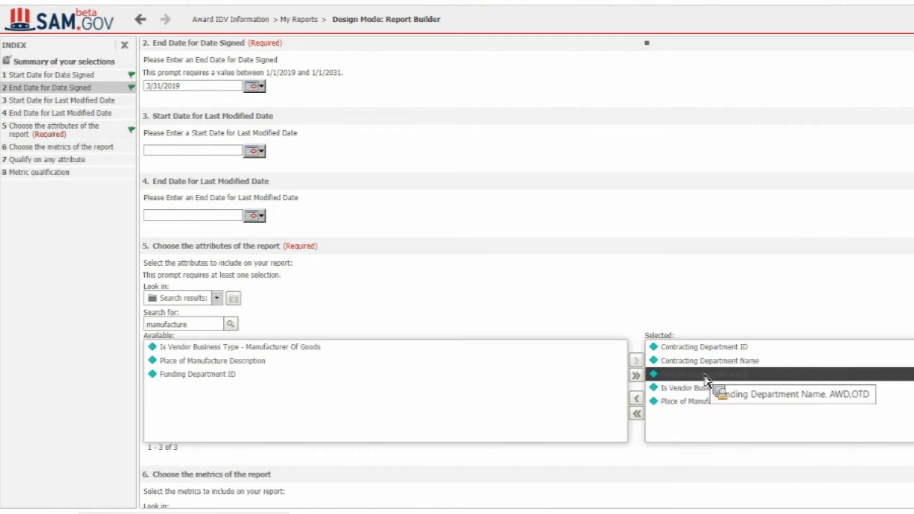
{"action": "left_click_drag", "start_coordinate": [706, 379], "coordinate": [642, 407]}
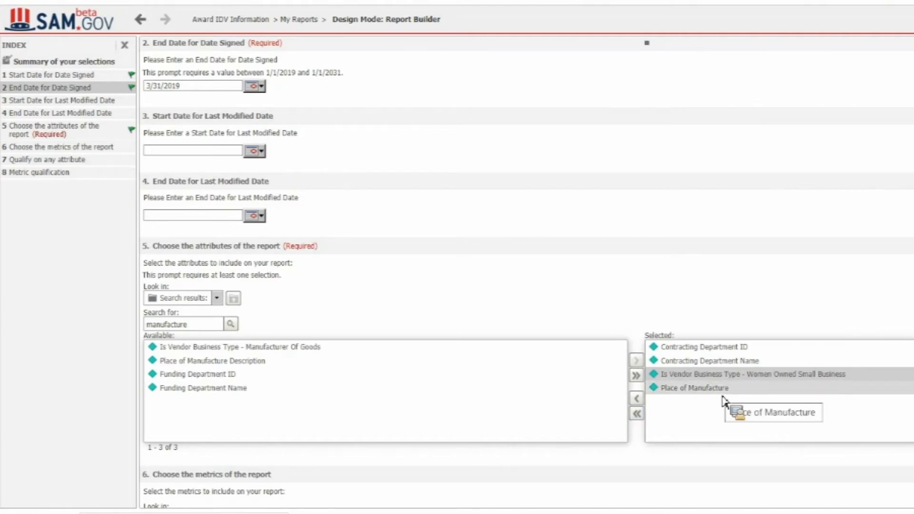
- Move Place of Manufacture up and down the selected attributes, leaving it after the Women Owned Small Business attribute
{"action": "mouse_move", "coordinate": [723, 399]}
{"action": "left_mouse_down"}
{"action": "mouse_move", "coordinate": [726, 334]}
{"action": "mouse_move", "coordinate": [720, 395]}
{"action": "left_mouse_up"}
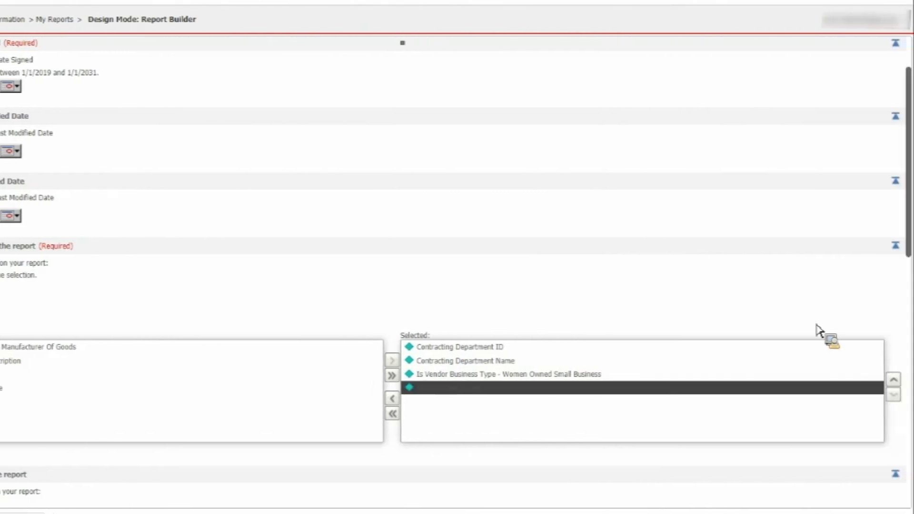
{"action": "left_click", "coordinate": [898, 384]}
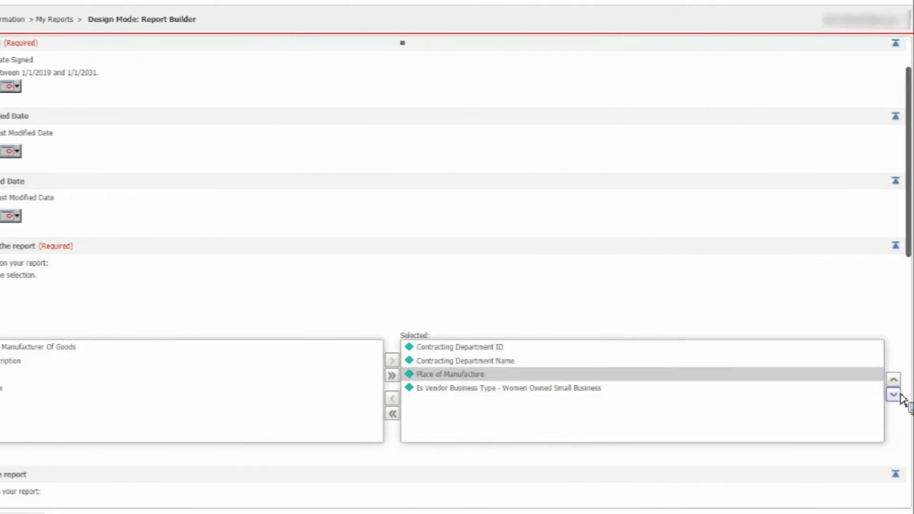
{"action": "left_click", "coordinate": [895, 395]}
{"action": "left_click", "coordinate": [898, 385]}
{"action": "left_click", "coordinate": [898, 385]}
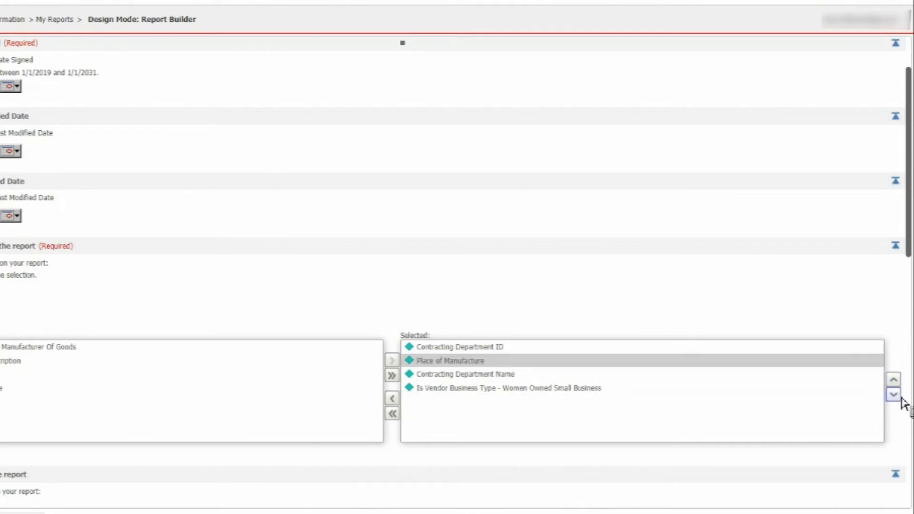
{"action": "left_click", "coordinate": [895, 396]}
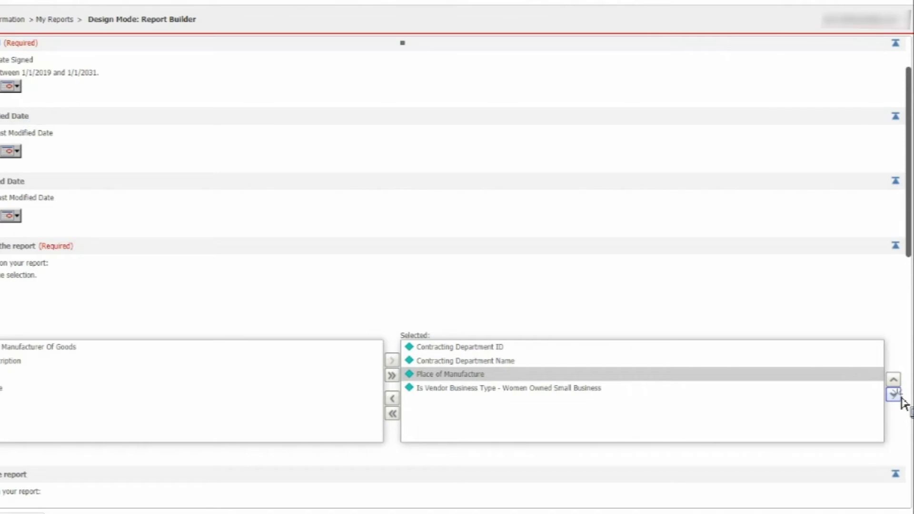
{"action": "left_click", "coordinate": [897, 395]}
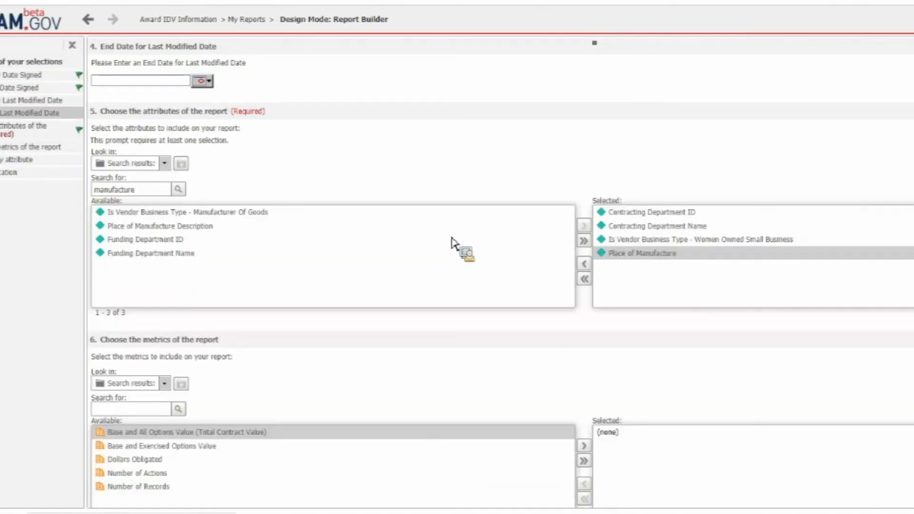
- Add the metrics Base and All Options Value (Total Contract Value) and Number of Actions to the report
{"action": "scroll", "coordinate": [505, 243], "scroll_direction": "down", "scroll_amount": 1}
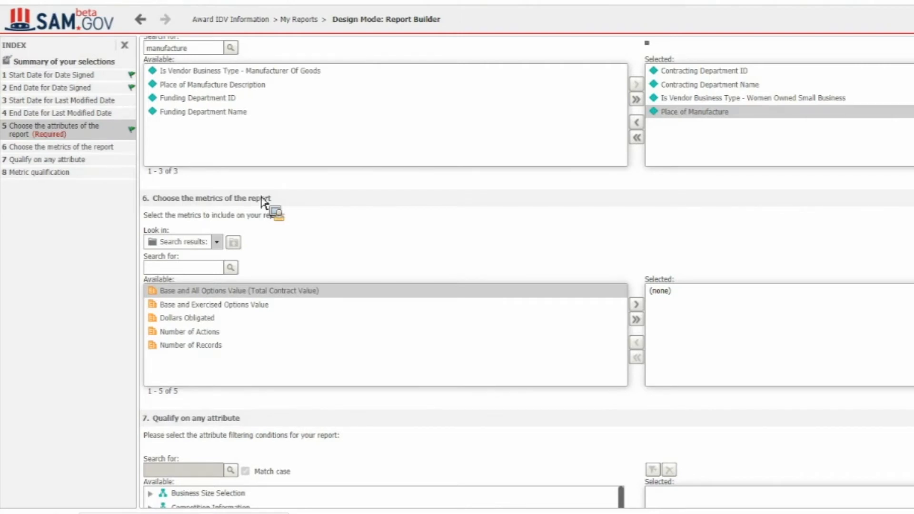
{"action": "left_click", "coordinate": [318, 293]}
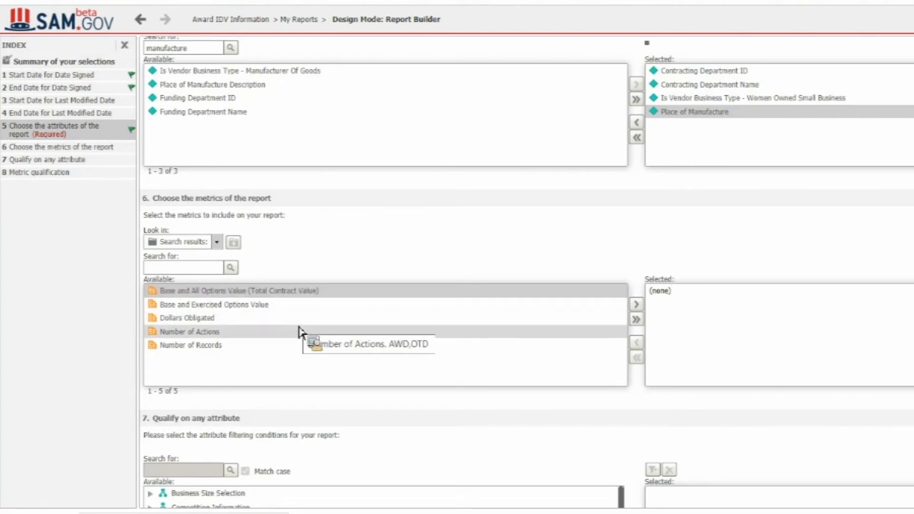
{"action": "double_click", "coordinate": [303, 295]}
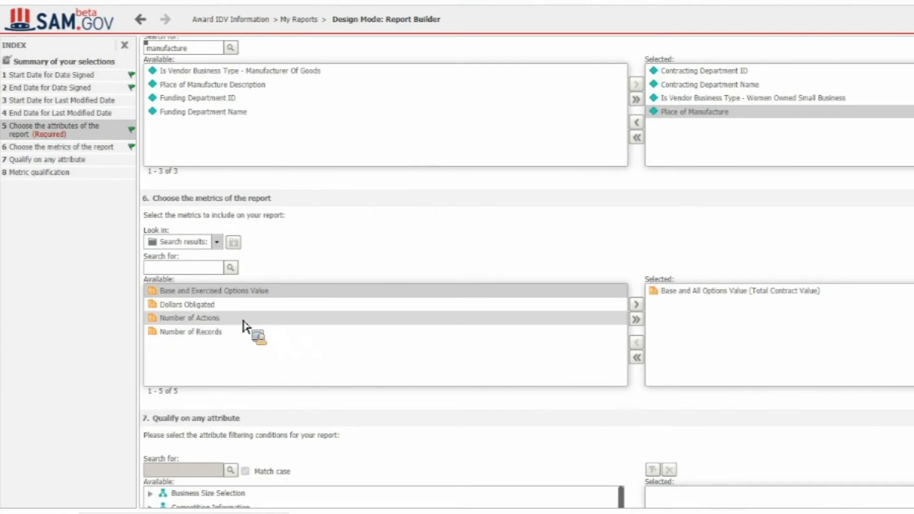
{"action": "left_click_drag", "start_coordinate": [243, 325], "coordinate": [695, 307]}
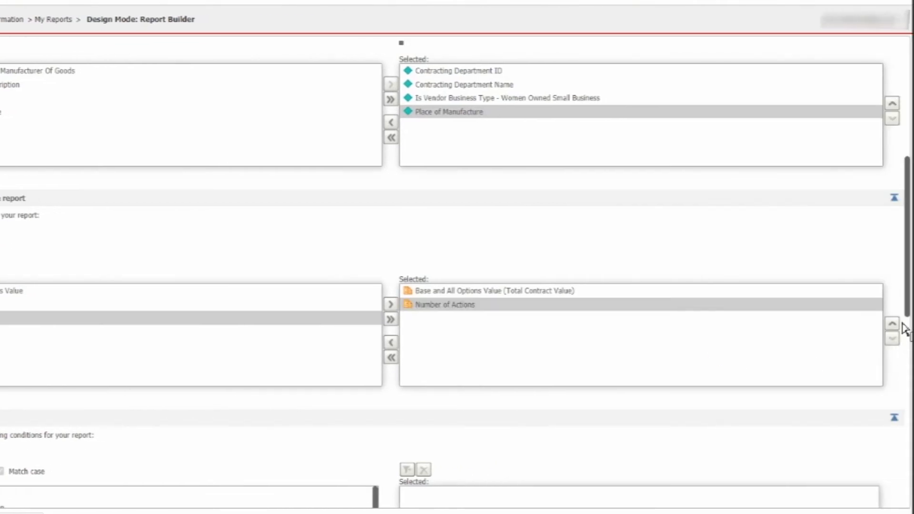
- Move Number of Actions above Base and All Options Value (Total Contract Value) in the selected metrics
{"action": "left_click", "coordinate": [899, 325]}
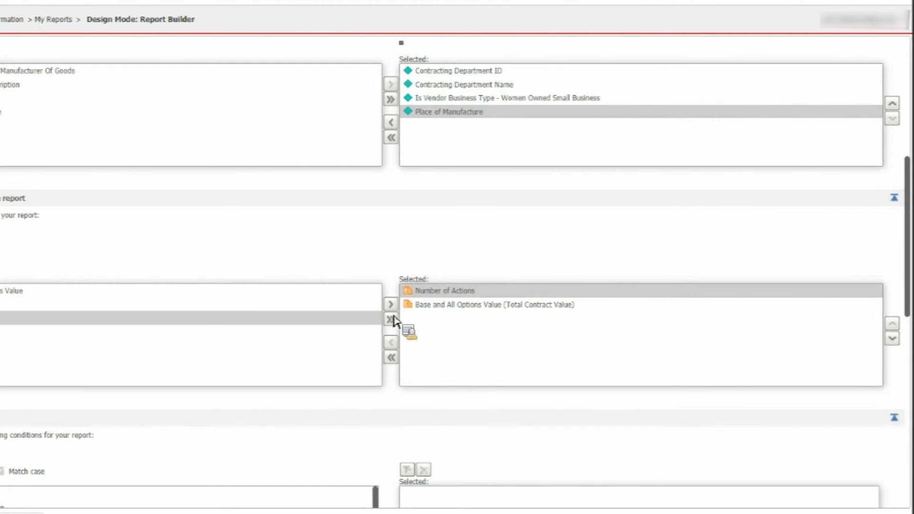
{"action": "left_click", "coordinate": [443, 292]}
{"action": "left_click", "coordinate": [391, 341]}
{"action": "left_click_drag", "start_coordinate": [426, 292], "coordinate": [269, 348]}
{"action": "left_click", "coordinate": [517, 293]}
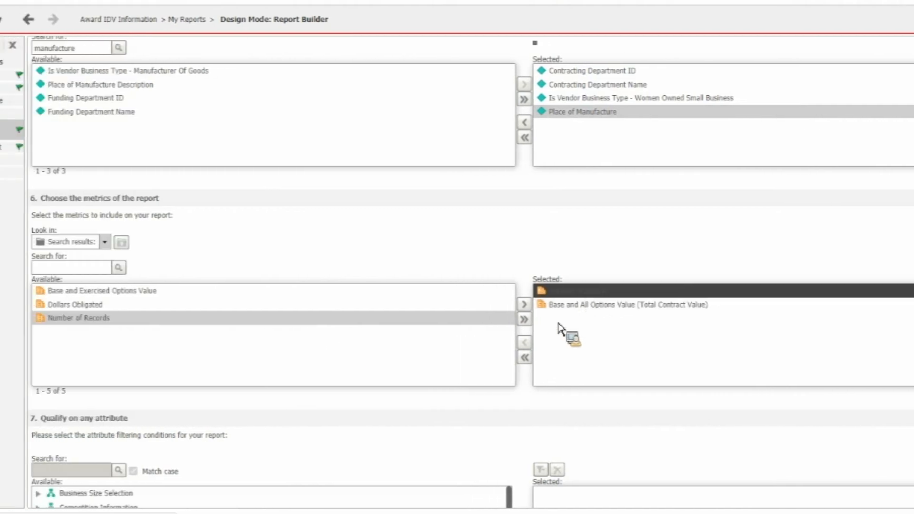
{"action": "left_click", "coordinate": [458, 342]}
- Remove Base and All Options Value (Total Contract Value) from the selected metrics and add it again
{"action": "left_click", "coordinate": [500, 304]}
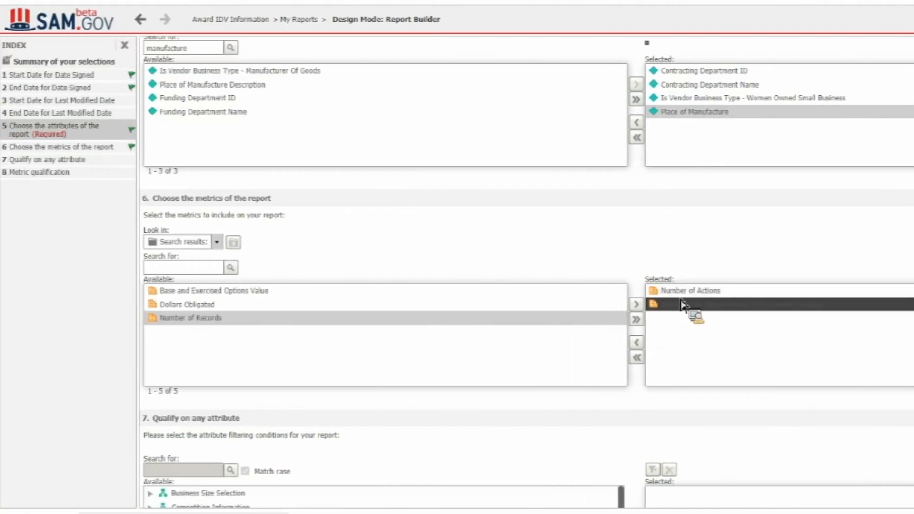
{"action": "left_click", "coordinate": [638, 343]}
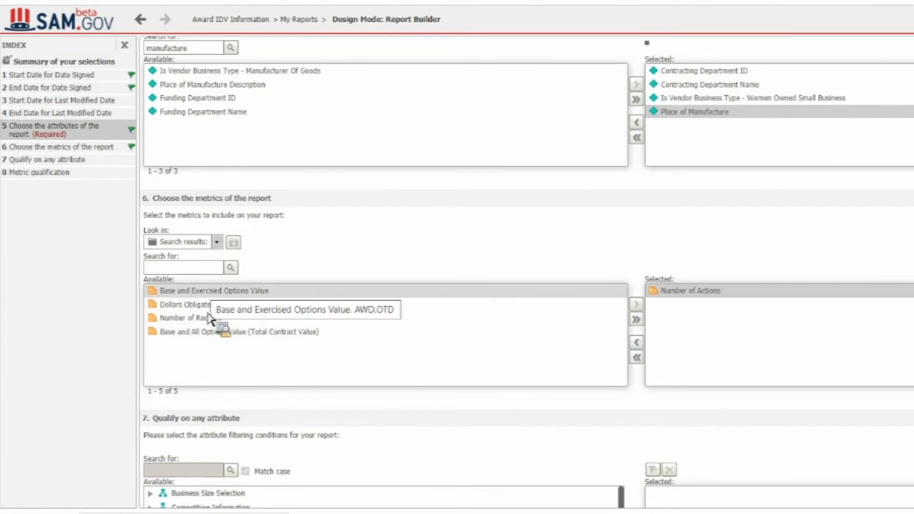
{"action": "left_click", "coordinate": [215, 331]}
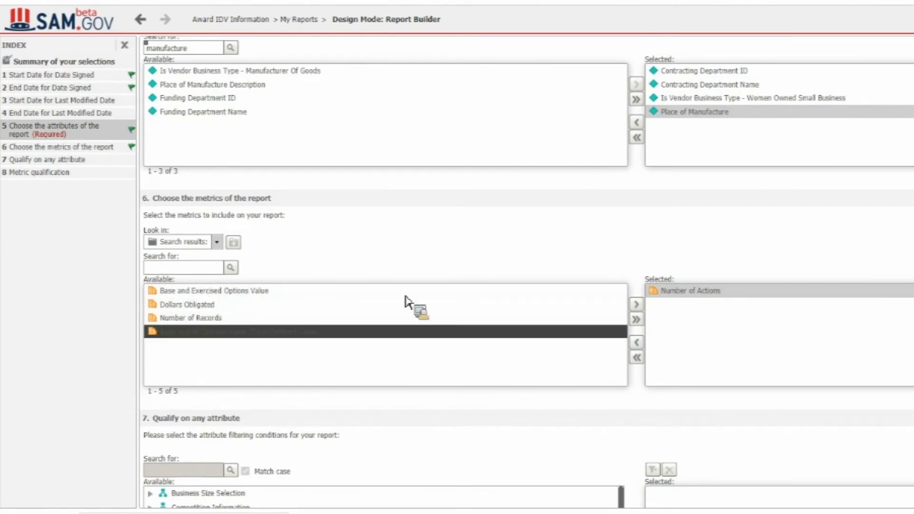
{"action": "left_click", "coordinate": [637, 305]}
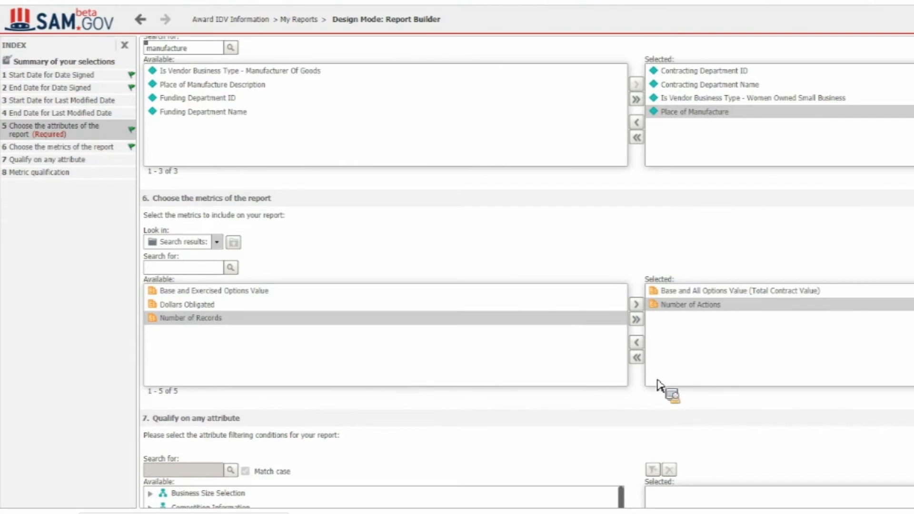
- Add Contracting Department ID from the Department and Agency Information attributes as a filtering condition under Qualify on any attribute
{"action": "scroll", "coordinate": [371, 419], "scroll_direction": "down", "scroll_amount": 3}
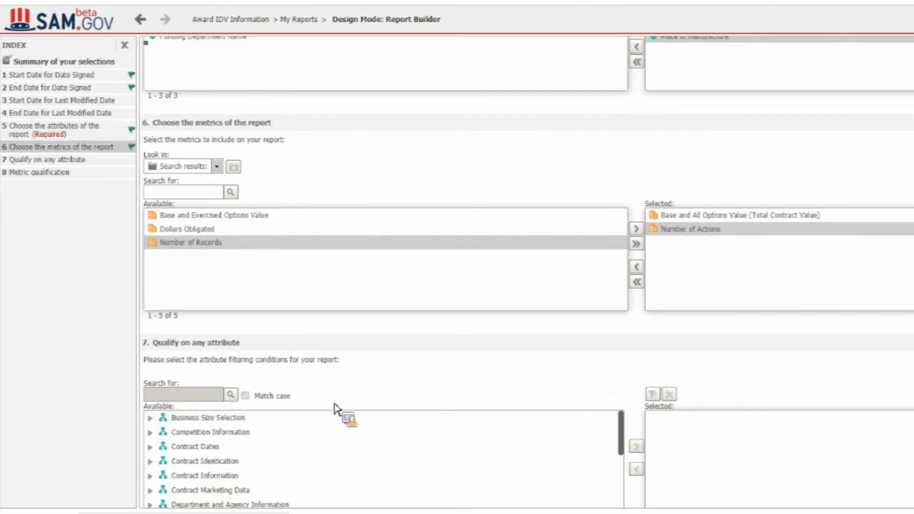
{"action": "scroll", "coordinate": [333, 405], "scroll_direction": "down", "scroll_amount": 2}
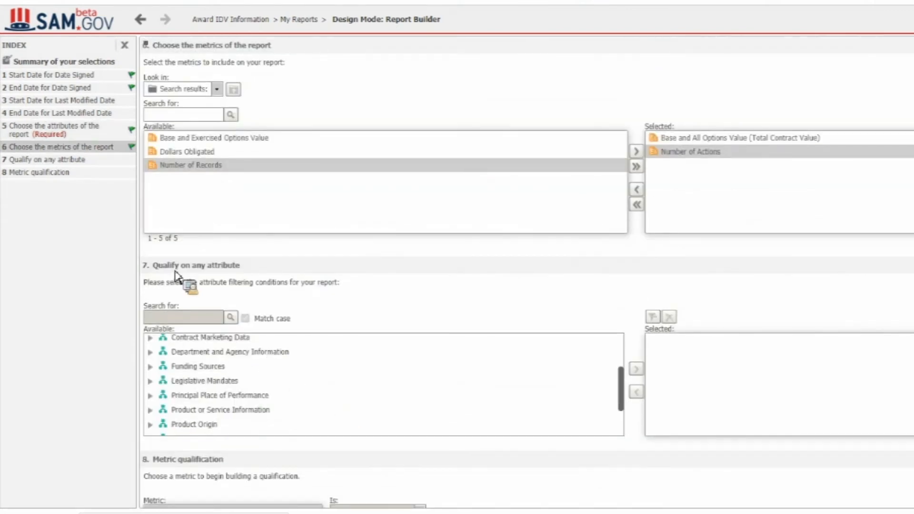
{"action": "scroll", "coordinate": [189, 286], "scroll_direction": "down", "scroll_amount": 2}
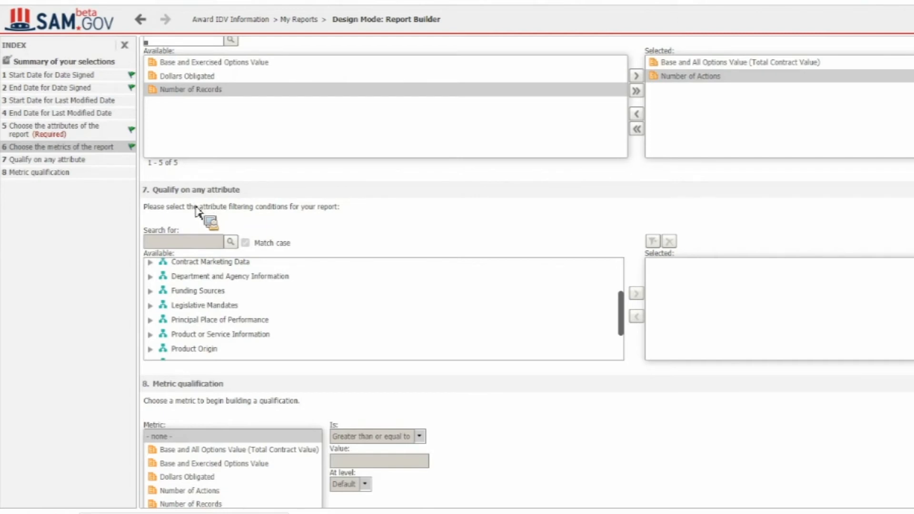
{"action": "scroll", "coordinate": [263, 306], "scroll_direction": "up", "scroll_amount": 2}
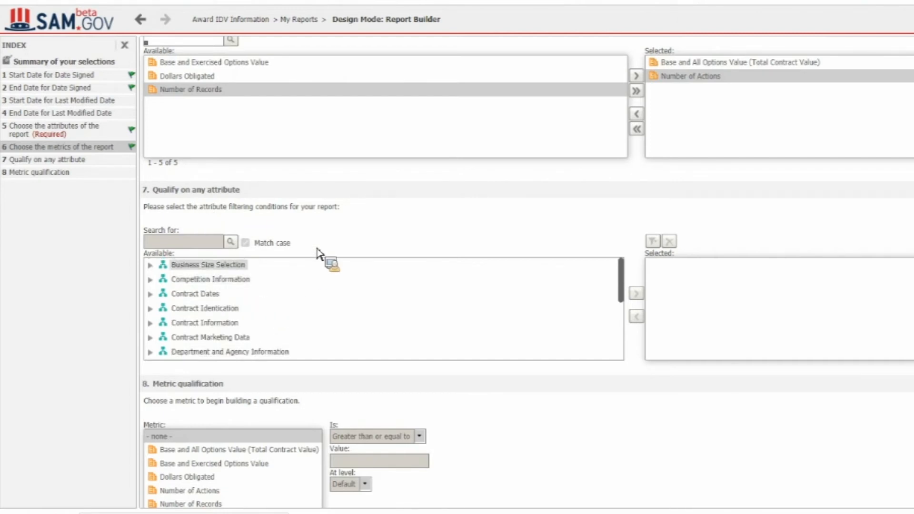
{"action": "scroll", "coordinate": [318, 252], "scroll_direction": "up", "scroll_amount": 2}
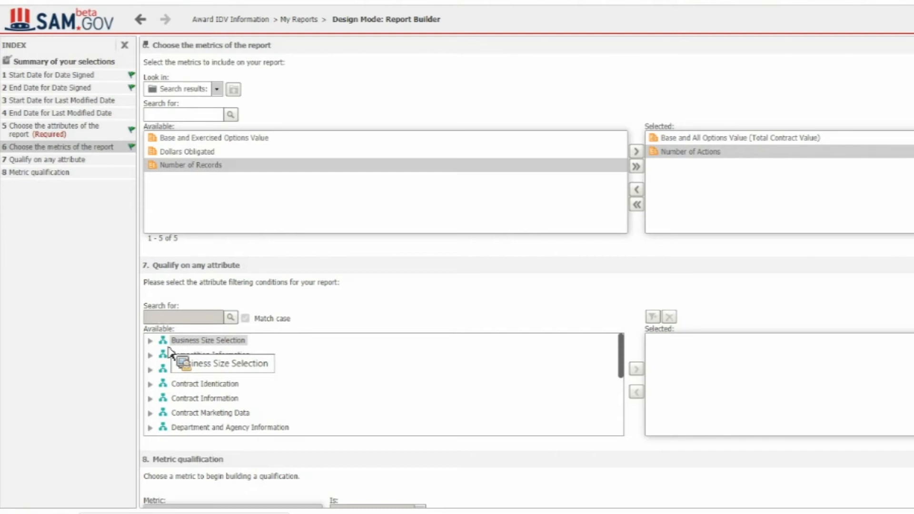
{"action": "left_click_drag", "start_coordinate": [169, 351], "coordinate": [210, 404]}
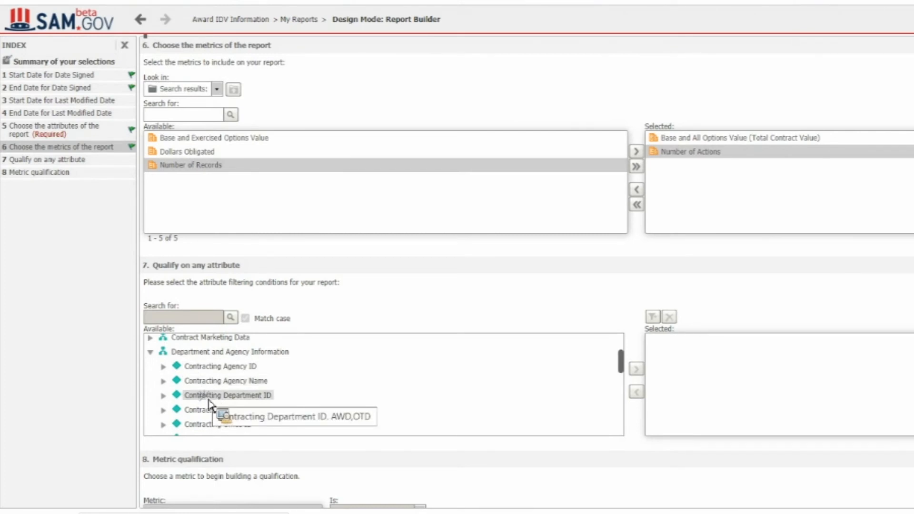
{"action": "double_click", "coordinate": [208, 399]}
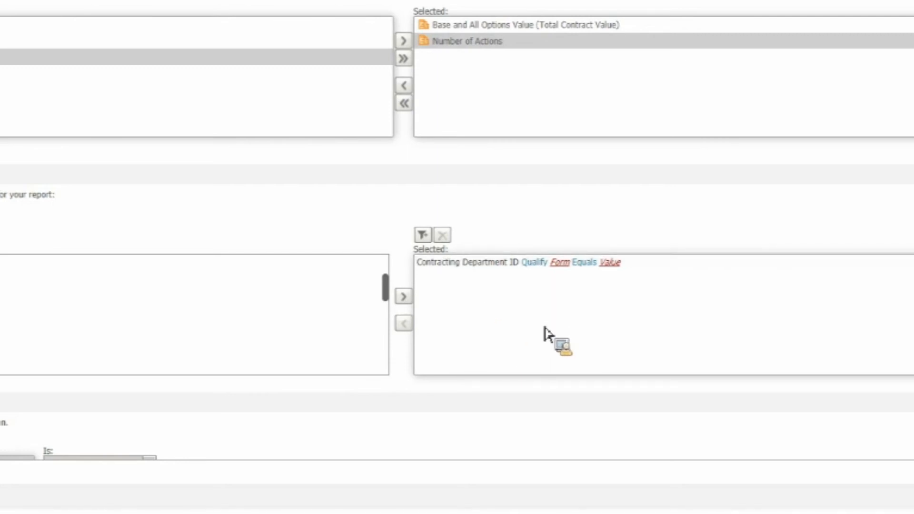
- Set the Contracting Department ID condition to qualify on the ID form with the Equals operator
{"action": "left_click", "coordinate": [539, 268]}
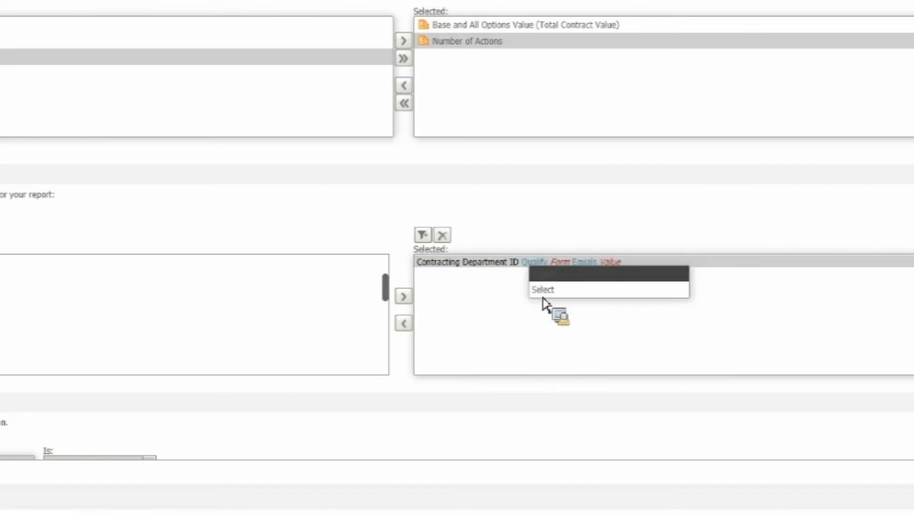
{"action": "left_click", "coordinate": [556, 276]}
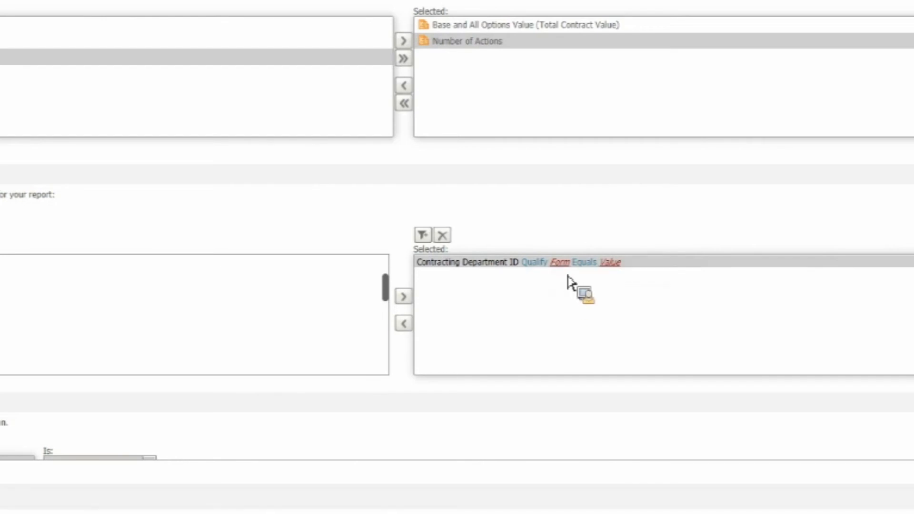
{"action": "left_click", "coordinate": [565, 266]}
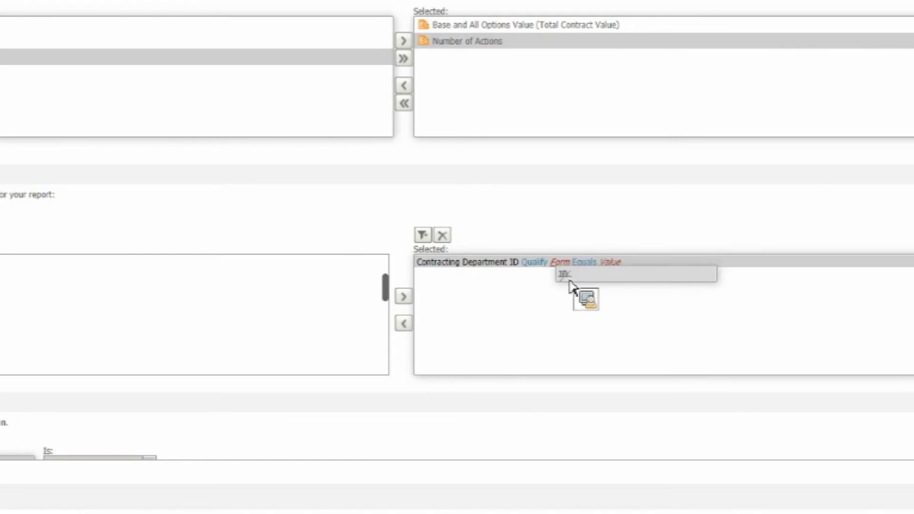
{"action": "left_click", "coordinate": [569, 279]}
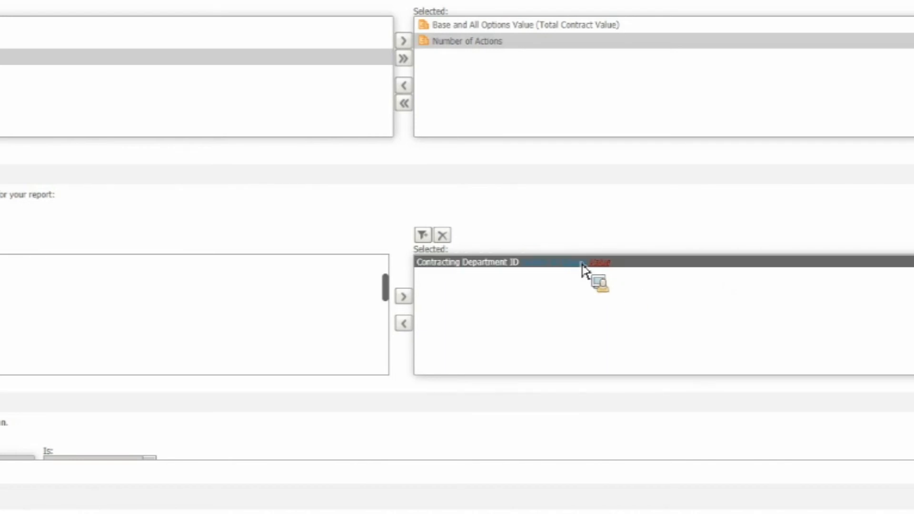
{"action": "left_click", "coordinate": [582, 264]}
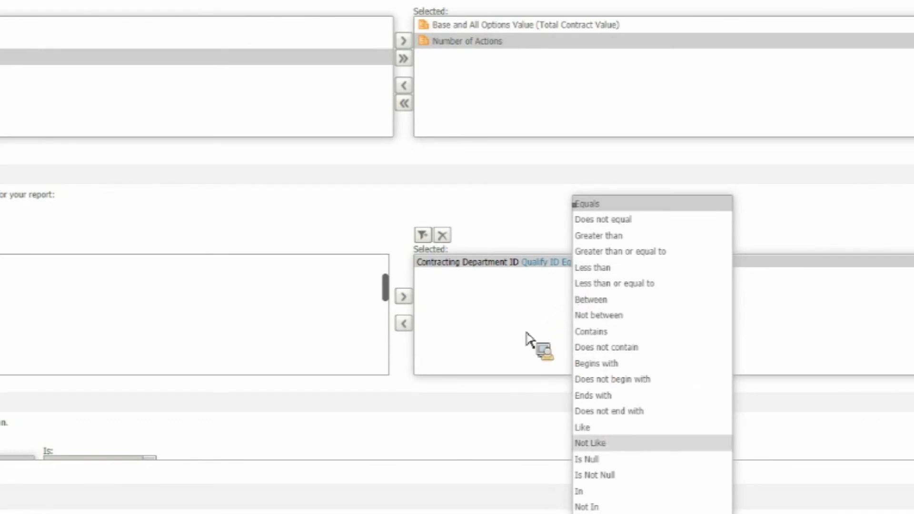
{"action": "left_click", "coordinate": [581, 286]}
{"action": "left_click", "coordinate": [608, 265]}
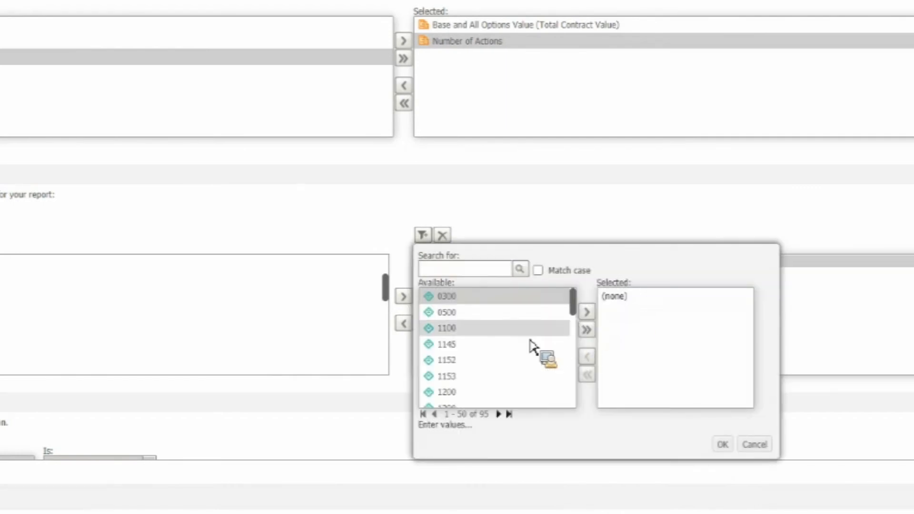
{"action": "scroll", "coordinate": [536, 350], "scroll_direction": "down", "scroll_amount": 2}
{"action": "scroll", "coordinate": [533, 342], "scroll_direction": "up", "scroll_amount": 2}
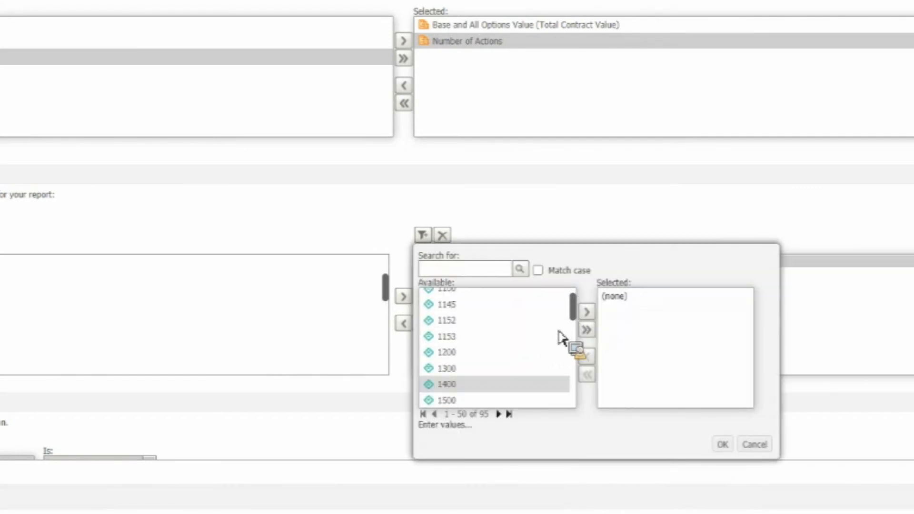
{"action": "left_click", "coordinate": [754, 444]}
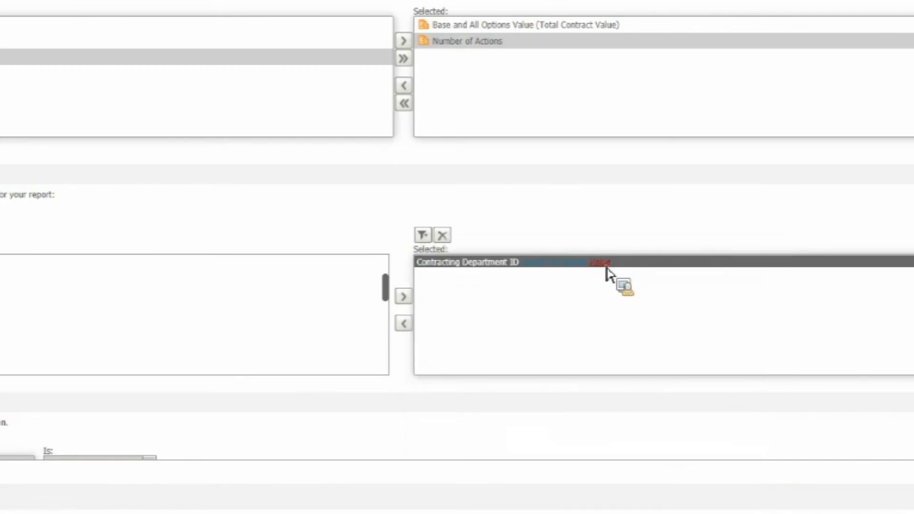
- Set the comparison value of the Contracting Department ID condition to 4700
{"action": "left_click", "coordinate": [606, 267]}
{"action": "left_click", "coordinate": [625, 291]}
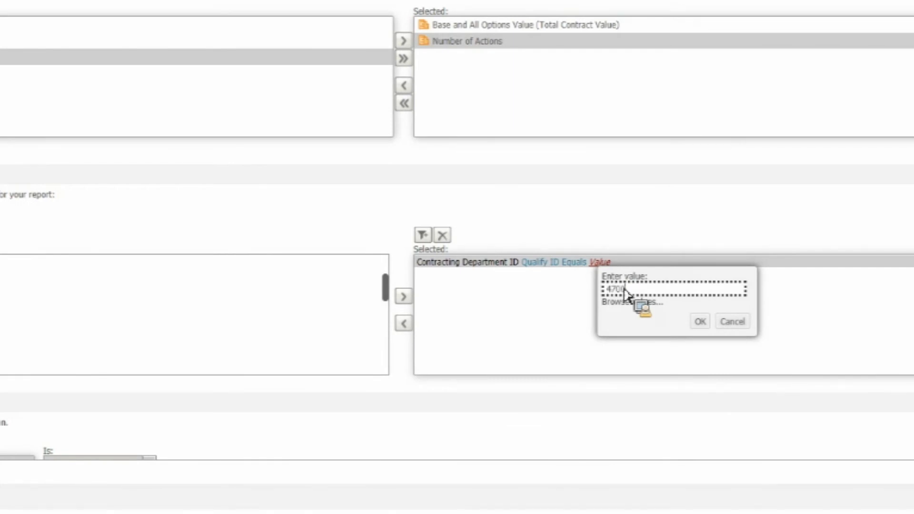
{"action": "left_click", "coordinate": [709, 324]}
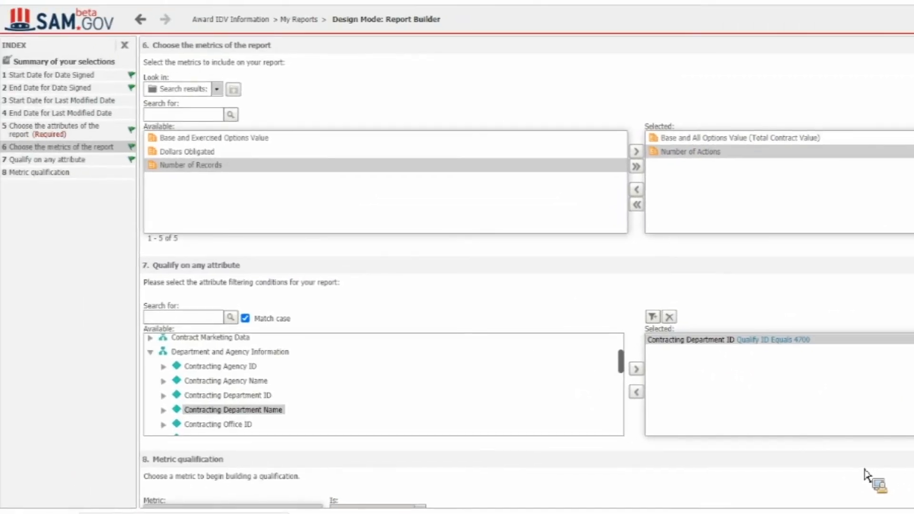
- Start a metric qualification on Base and All Options Value (Total Contract Value) with the operator Greater than or equal to
{"action": "scroll", "coordinate": [864, 469], "scroll_direction": "up", "scroll_amount": 9}
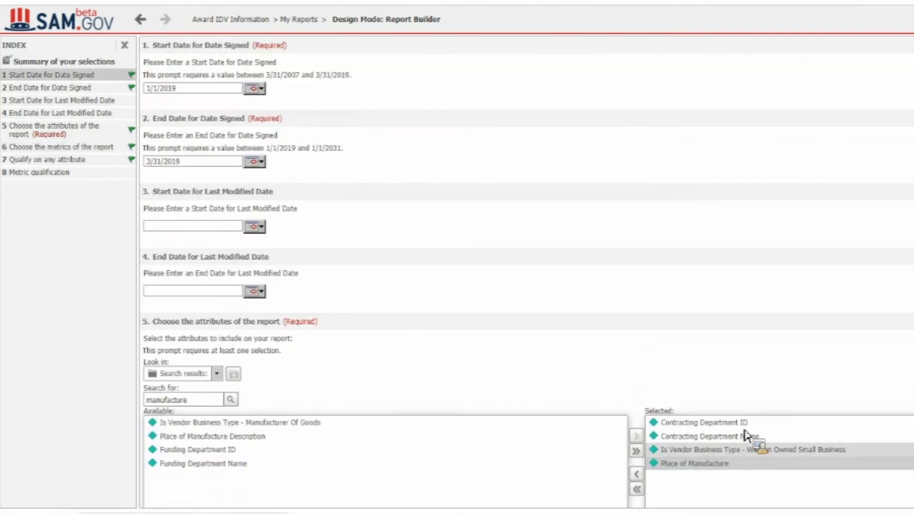
{"action": "left_click", "coordinate": [751, 469]}
{"action": "scroll", "coordinate": [755, 474], "scroll_direction": "down", "scroll_amount": 4}
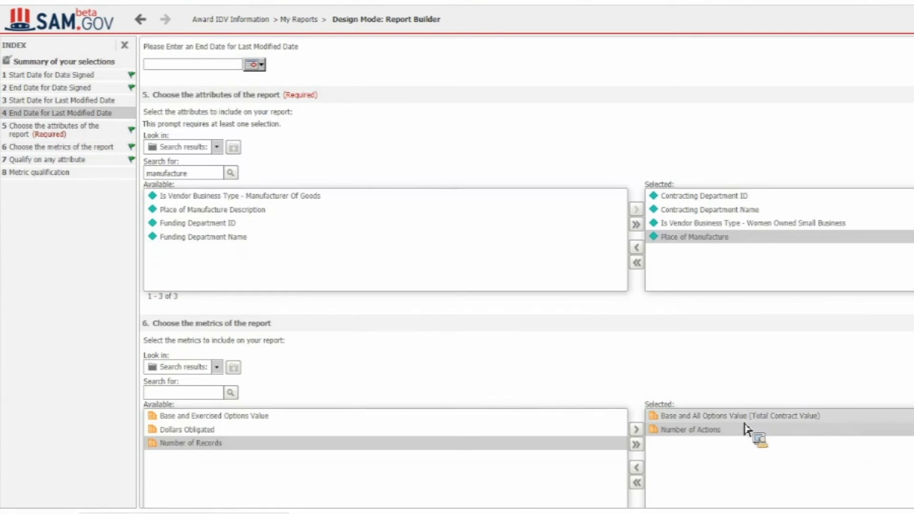
{"action": "scroll", "coordinate": [751, 458], "scroll_direction": "down", "scroll_amount": 4}
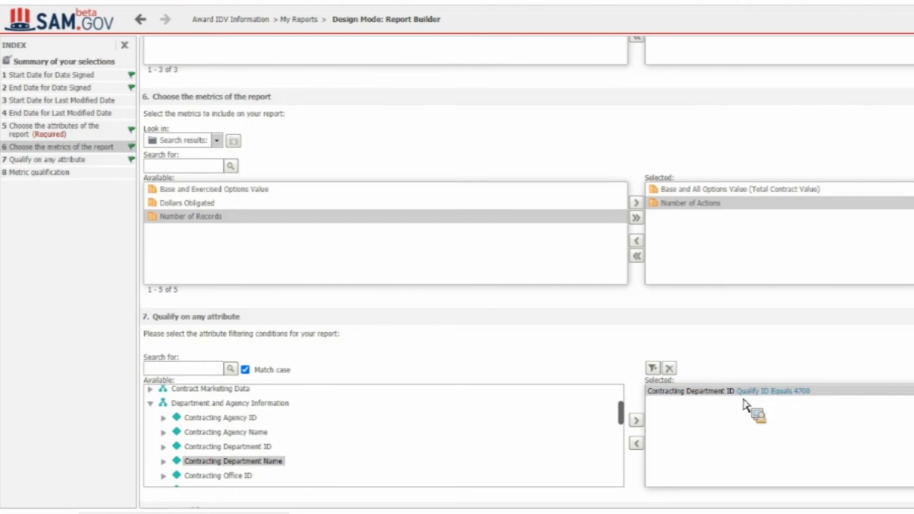
{"action": "scroll", "coordinate": [755, 408], "scroll_direction": "down", "scroll_amount": 6}
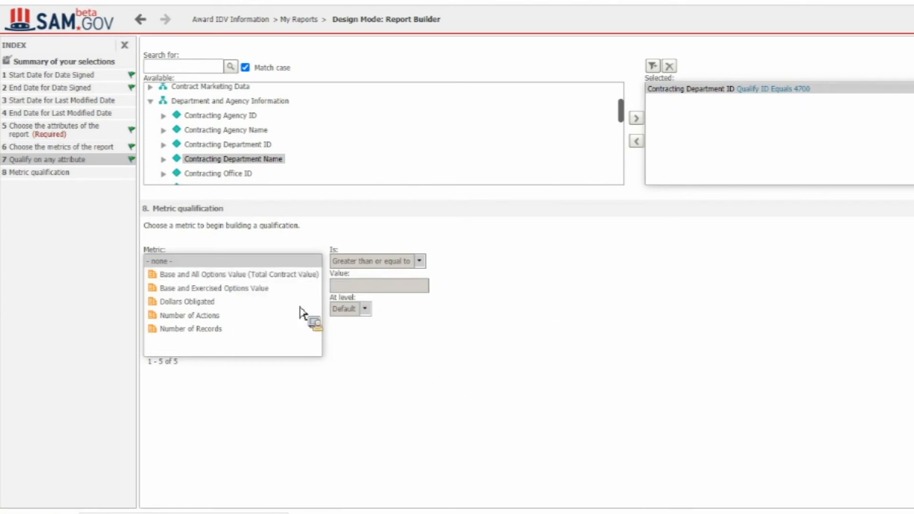
{"action": "left_click", "coordinate": [274, 276]}
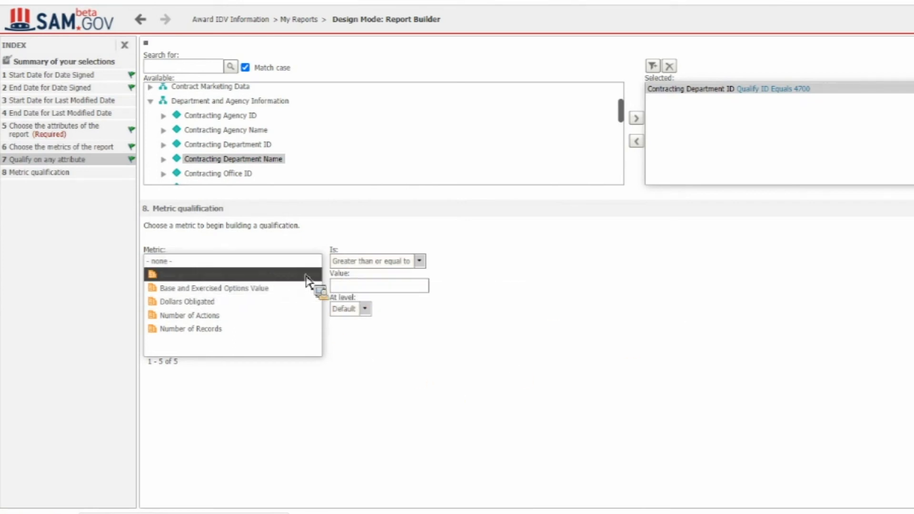
{"action": "left_click", "coordinate": [368, 262]}
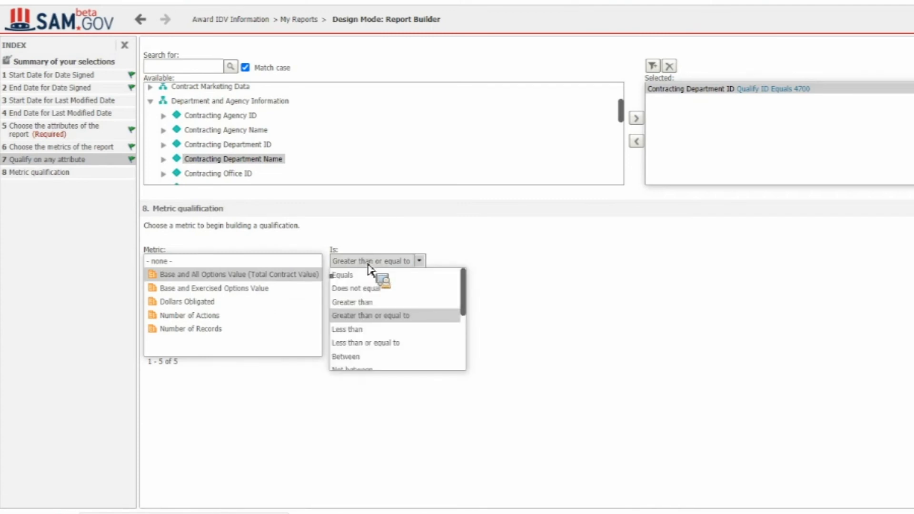
{"action": "scroll", "coordinate": [360, 364], "scroll_direction": "down", "scroll_amount": 3}
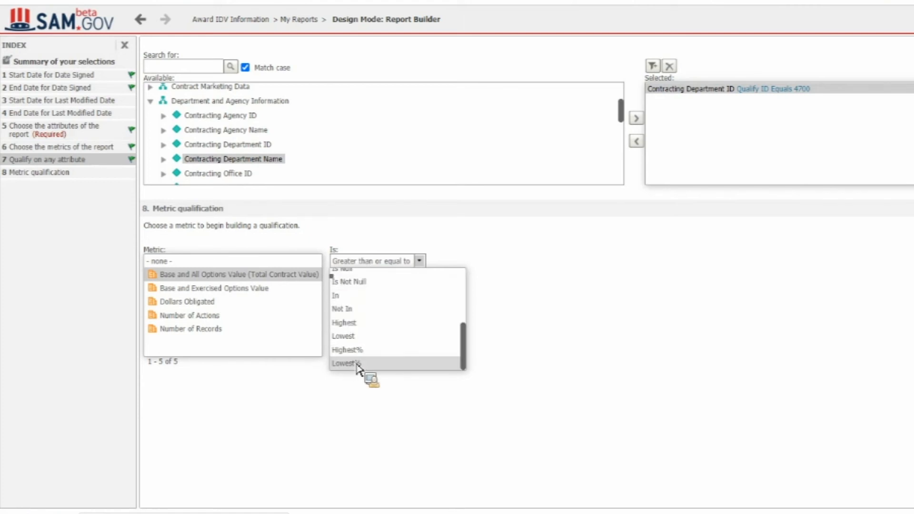
{"action": "scroll", "coordinate": [381, 334], "scroll_direction": "up", "scroll_amount": 3}
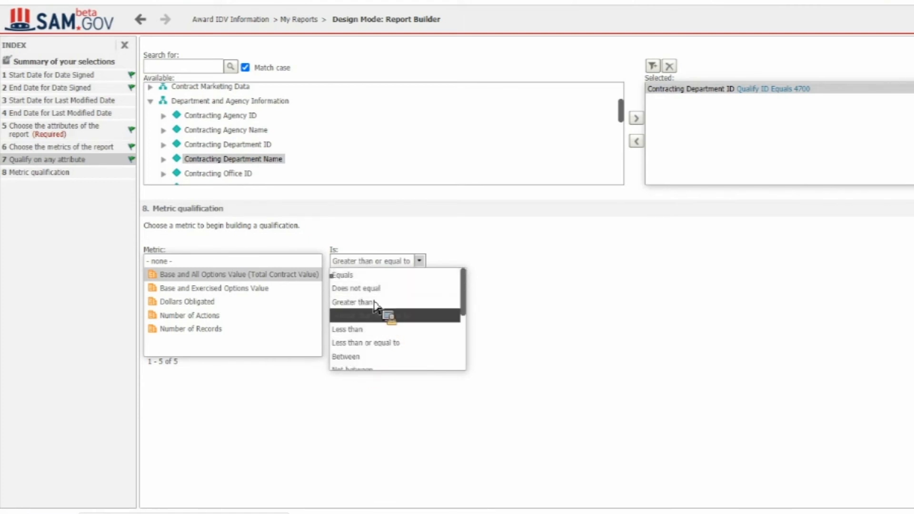
{"action": "left_click", "coordinate": [413, 319]}
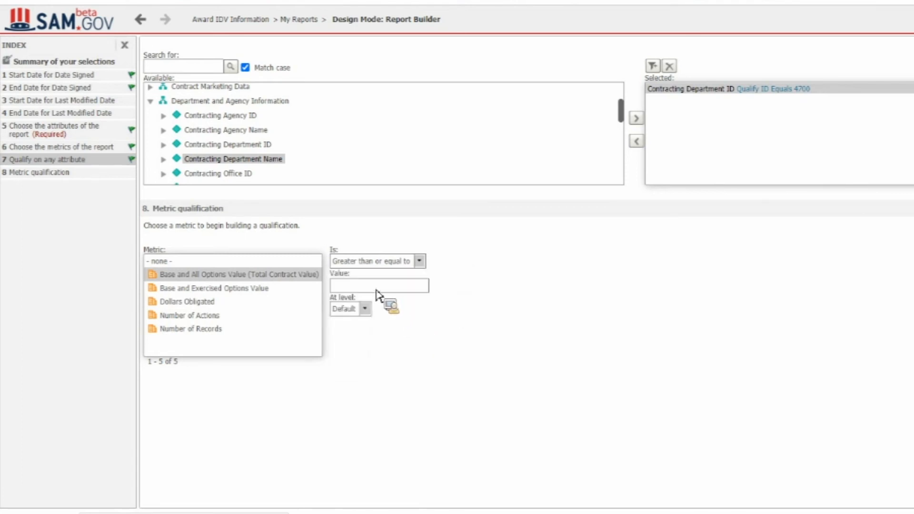
- Set the metric qualification's value to 500000 at the Default level
{"action": "left_click", "coordinate": [376, 289]}
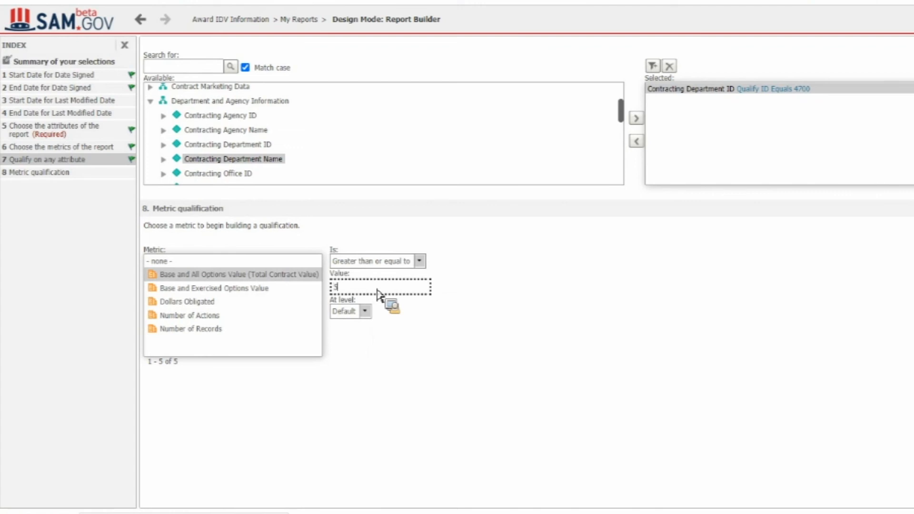
{"action": "type", "text": "500000"}
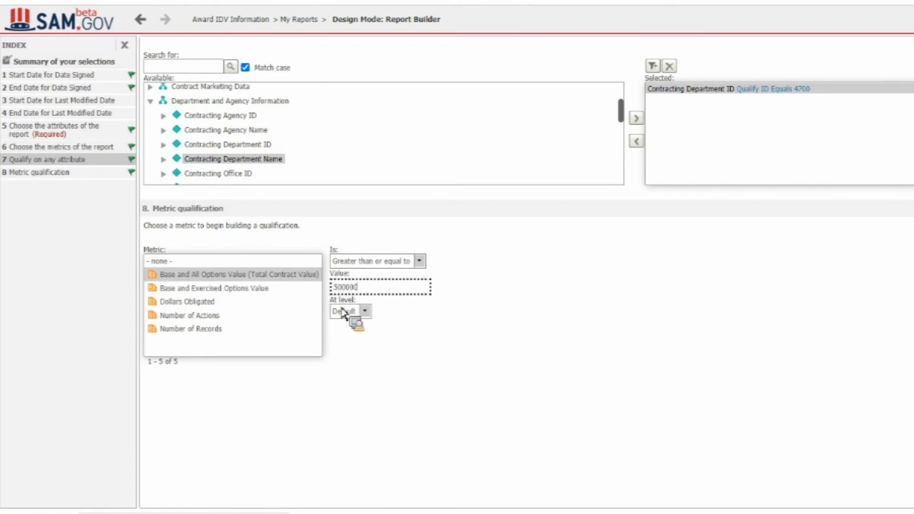
{"action": "left_click", "coordinate": [356, 315]}
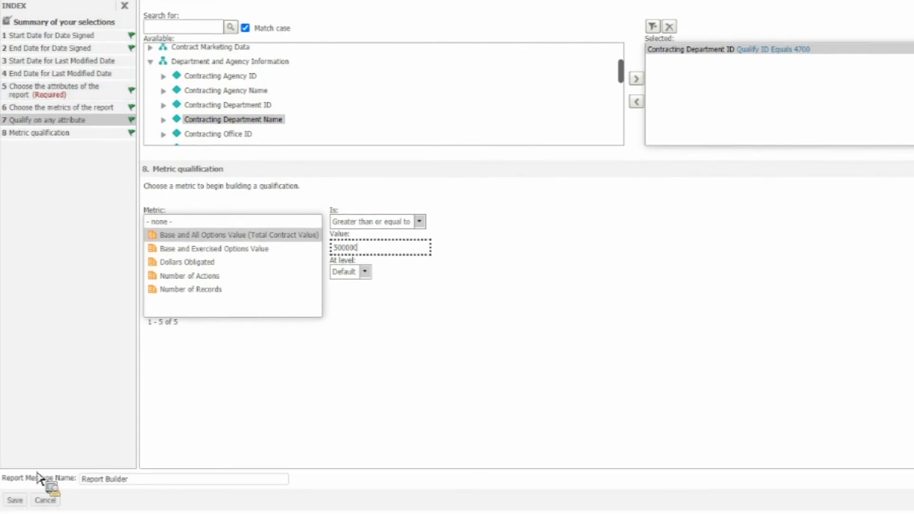
- Save the prompted report in My Reports as "report 09012020" with the description "this is a sample report"
{"action": "left_click", "coordinate": [16, 500]}
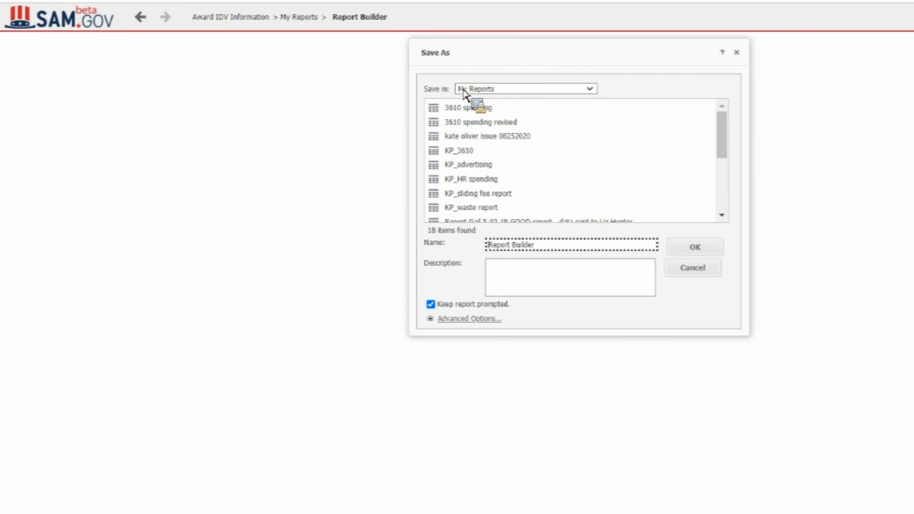
{"action": "triple_click", "coordinate": [541, 243]}
{"action": "type", "text": "report 09012020"}
{"action": "left_click", "coordinate": [560, 276]}
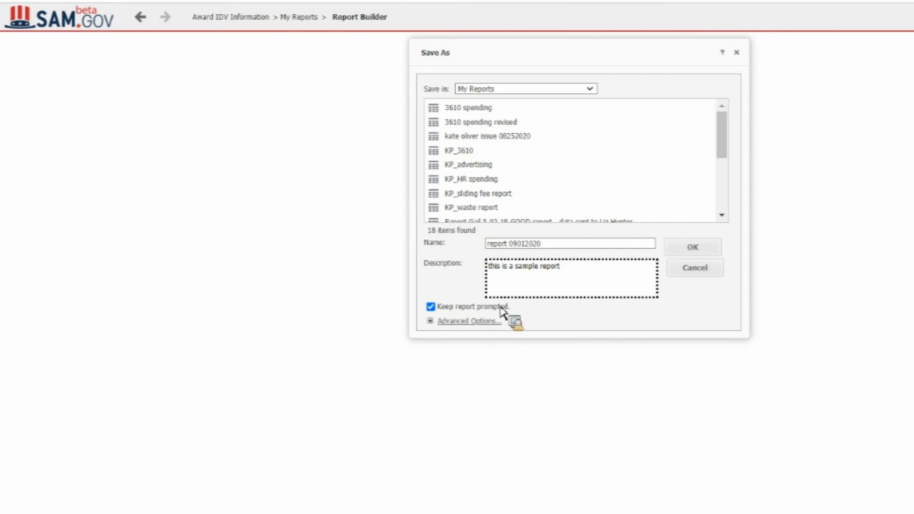
{"action": "left_click", "coordinate": [431, 322]}
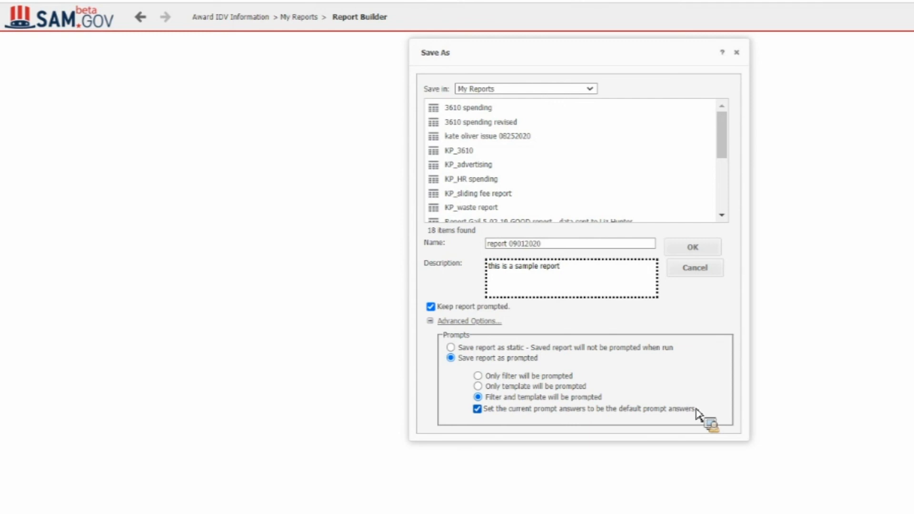
{"action": "left_click", "coordinate": [695, 251]}
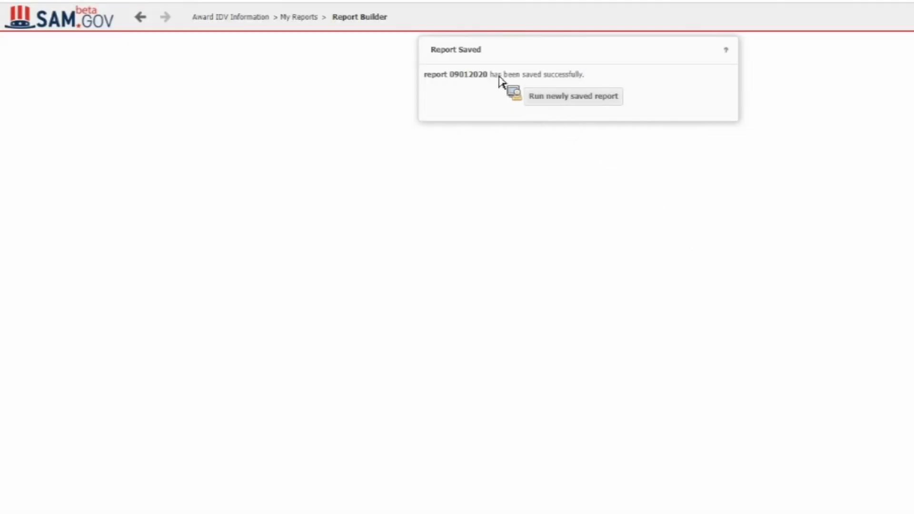
- Run the newly saved report with its default prompt answers
{"action": "left_click", "coordinate": [563, 103]}
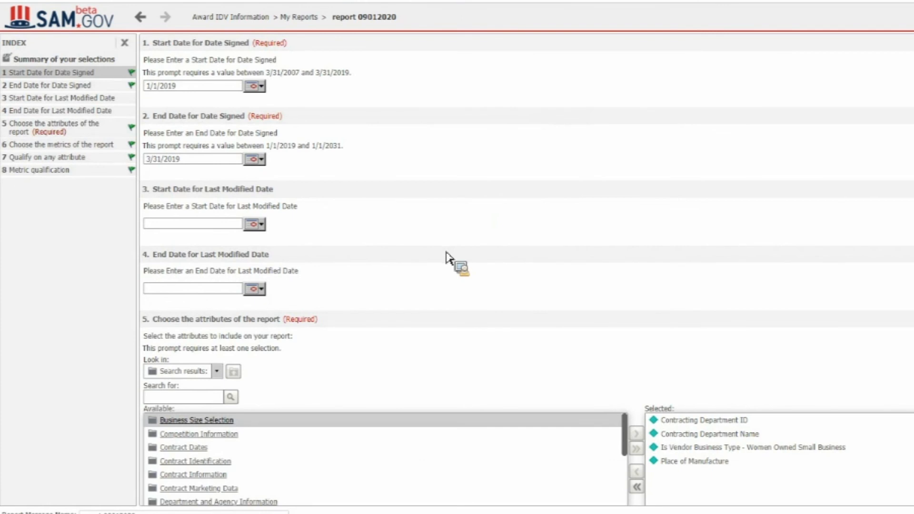
{"action": "scroll", "coordinate": [424, 295], "scroll_direction": "down", "scroll_amount": 4}
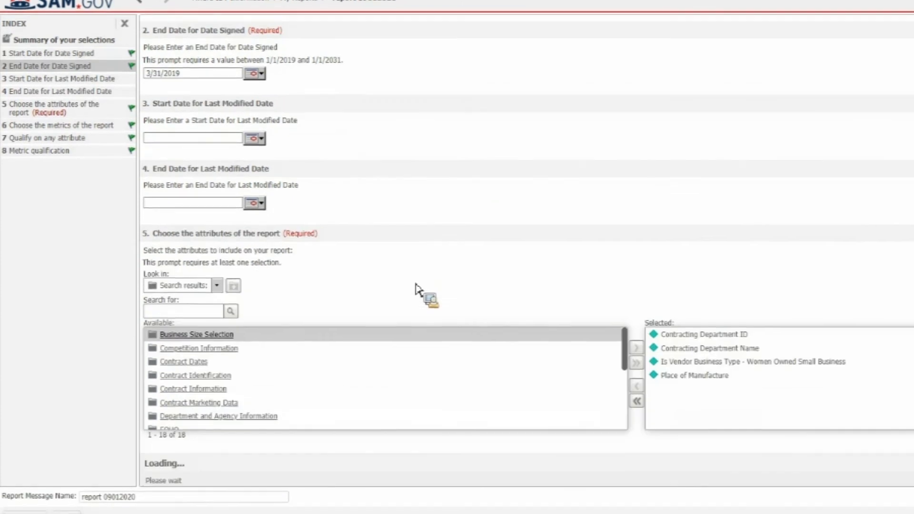
{"action": "left_click", "coordinate": [35, 503]}
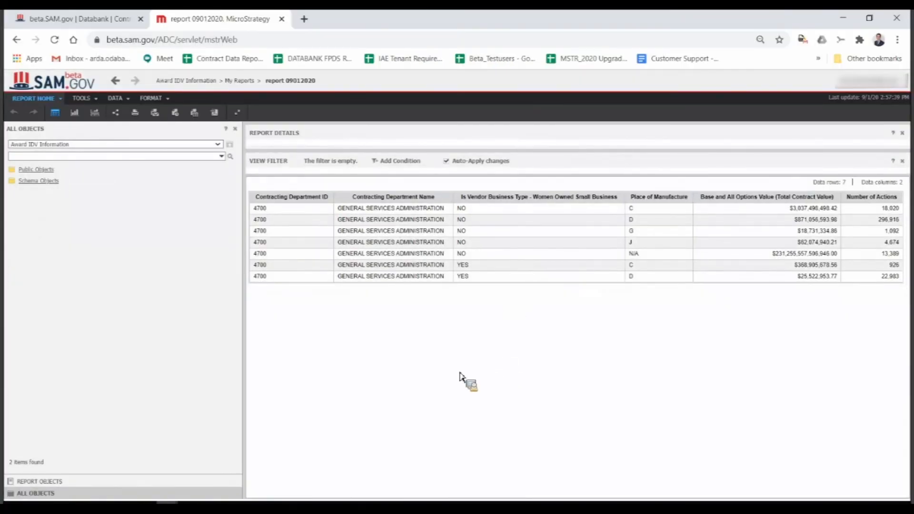
- Narrow the objects pane beside the report grid and show the report objects in it
{"action": "left_click_drag", "start_coordinate": [243, 302], "coordinate": [117, 285]}
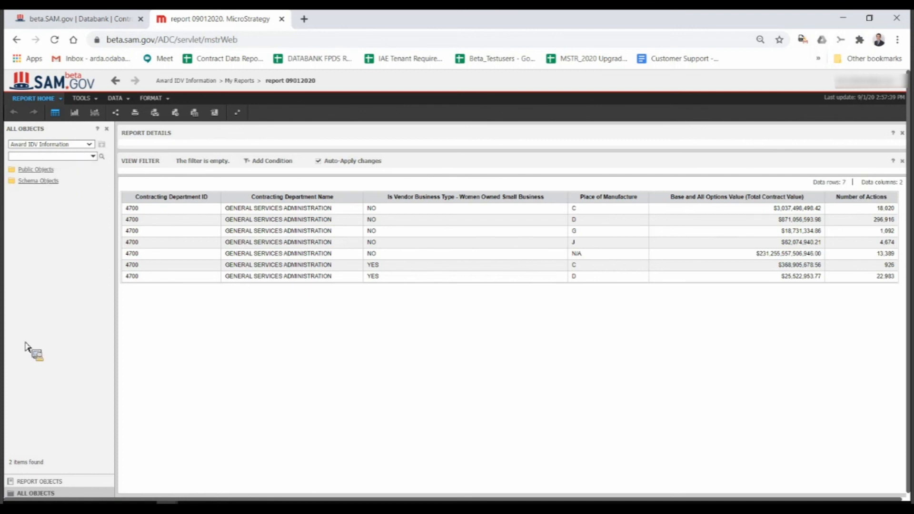
{"action": "left_click", "coordinate": [36, 483]}
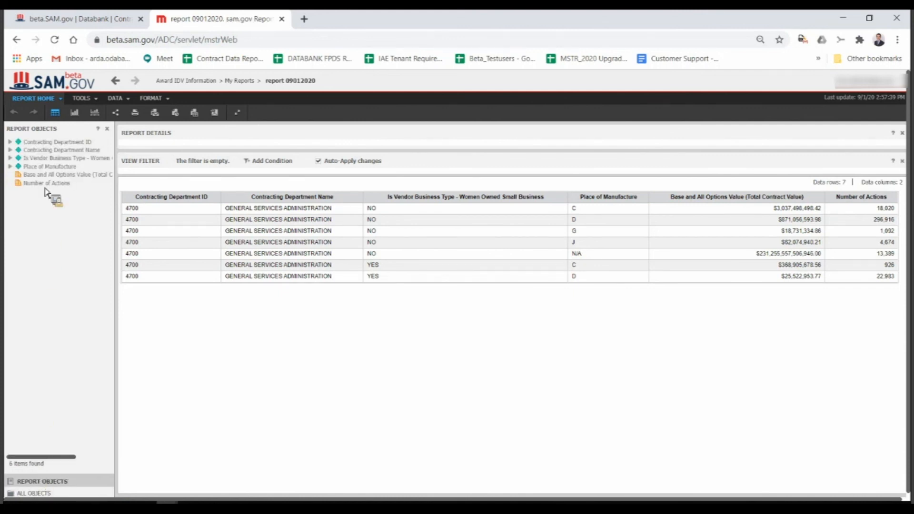